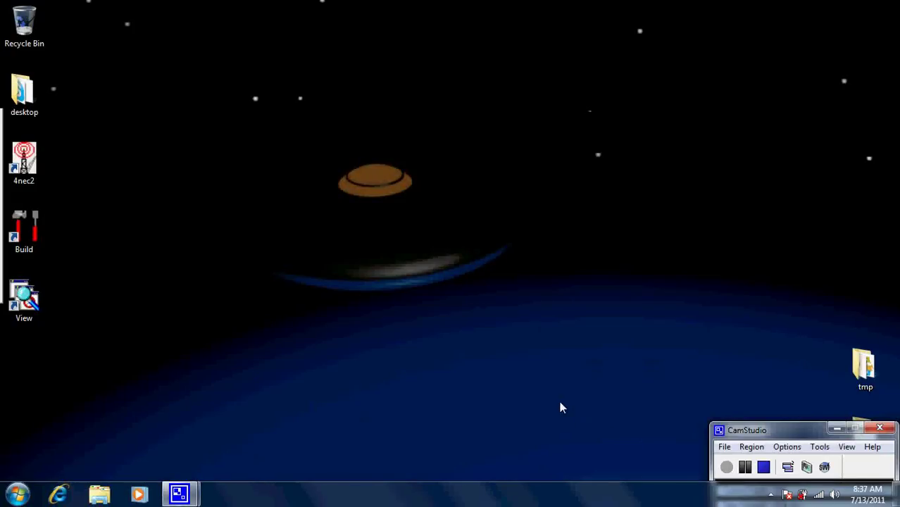
Start 4nec2 with the bundled EXAMPLE1 dipole shown in the Main, Pattern and Geometry windows.
double_click(23, 159)
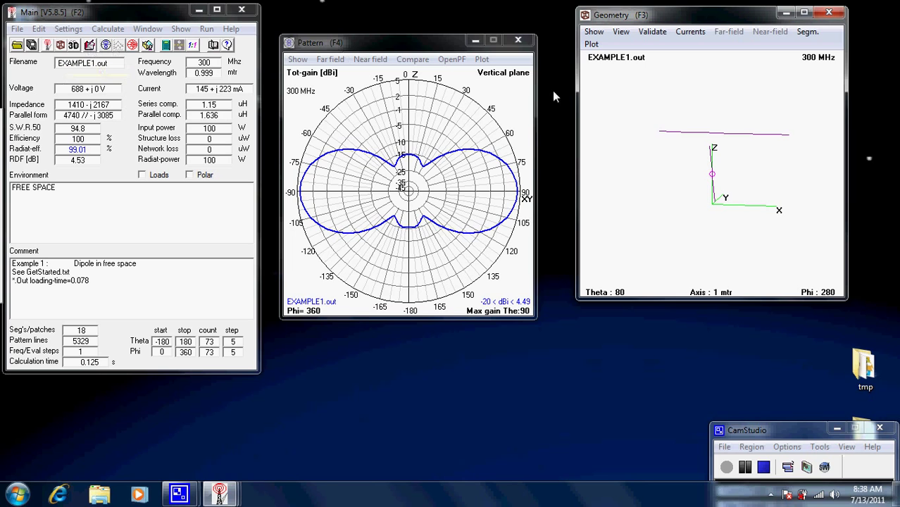
Rotate the 3D Geometry view of the dipole and second wire to a new angle.
mouse_move(801, 180)
left_mouse_down()
mouse_move(808, 187)
mouse_move(783, 195)
mouse_move(820, 194)
left_mouse_up()
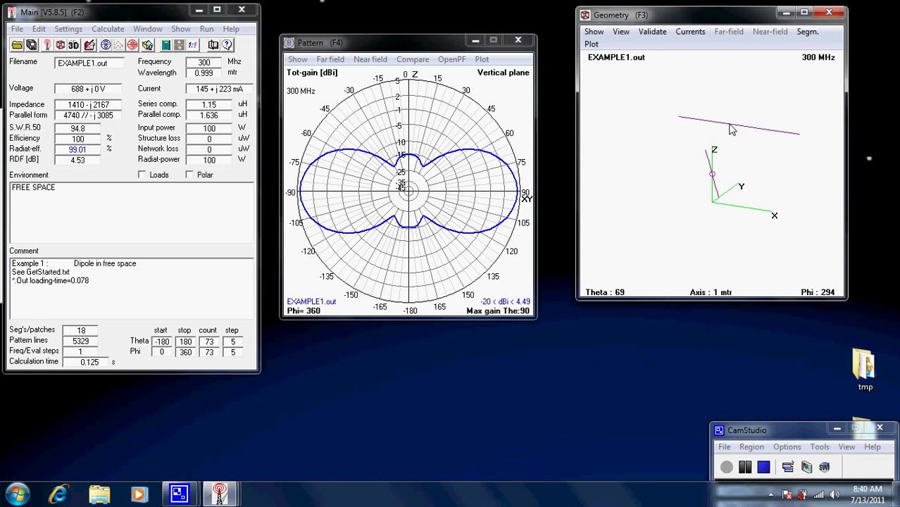
Show wire 2 segment 15 details and move the info dialog to the left.
left_click(732, 129)
left_click_drag(501, 70, 454, 80)
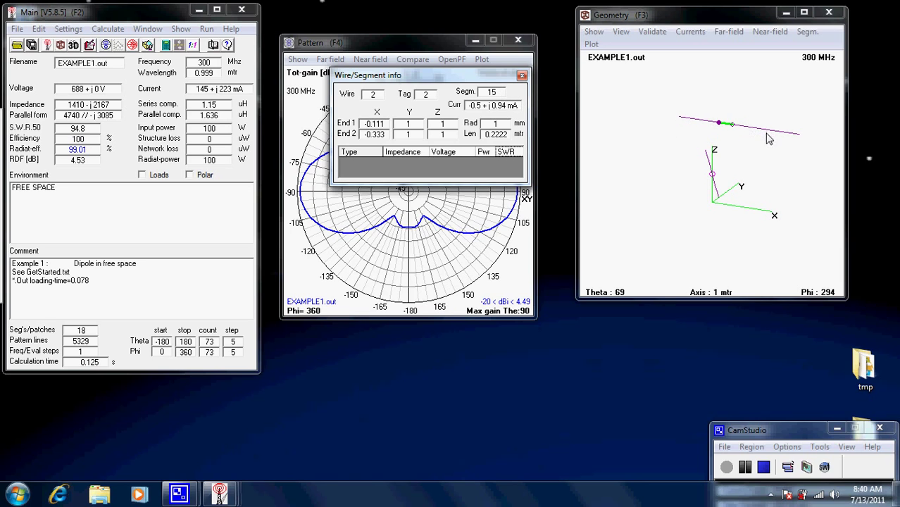
Inspect vertical-wire segments until the segment 5 voltage source is found, then close the info.
left_click(715, 185)
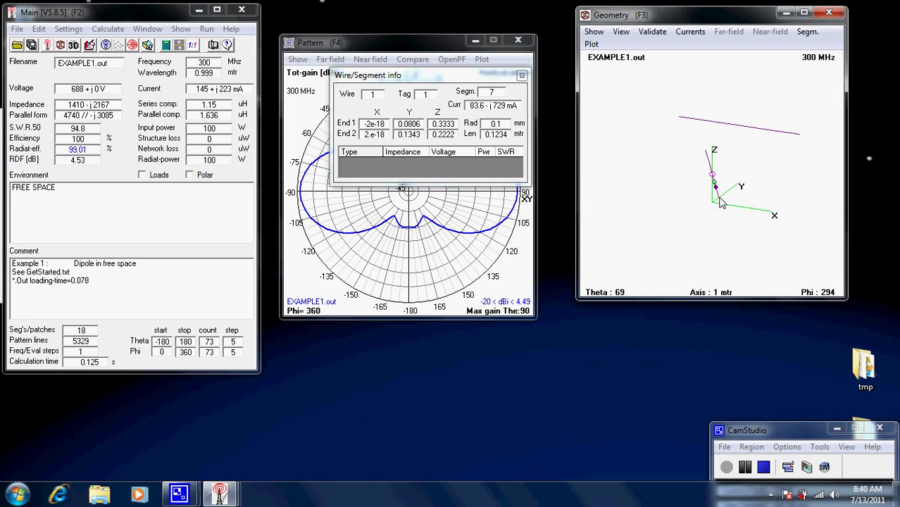
left_click(717, 197)
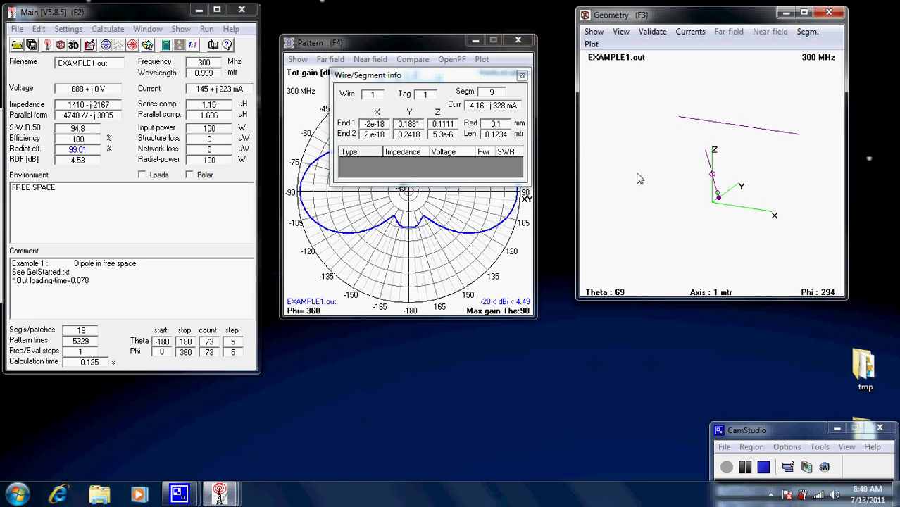
left_click(712, 174)
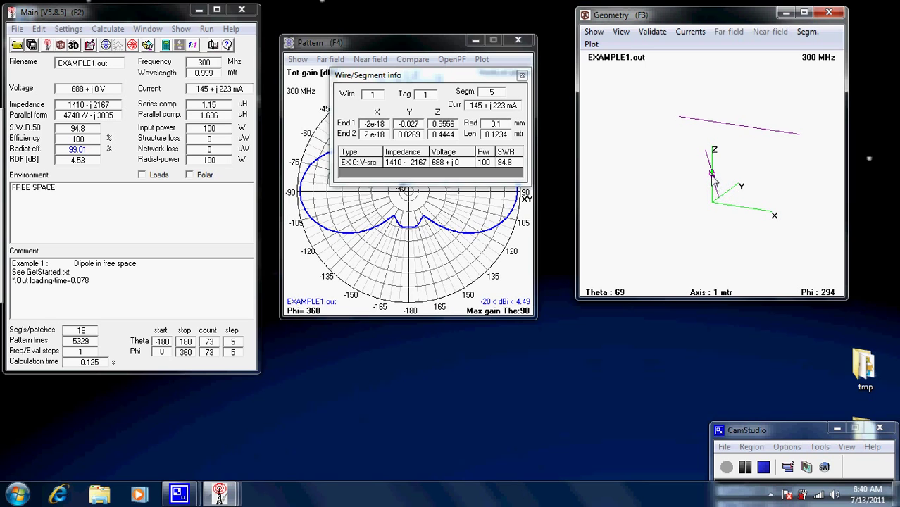
left_click(727, 182)
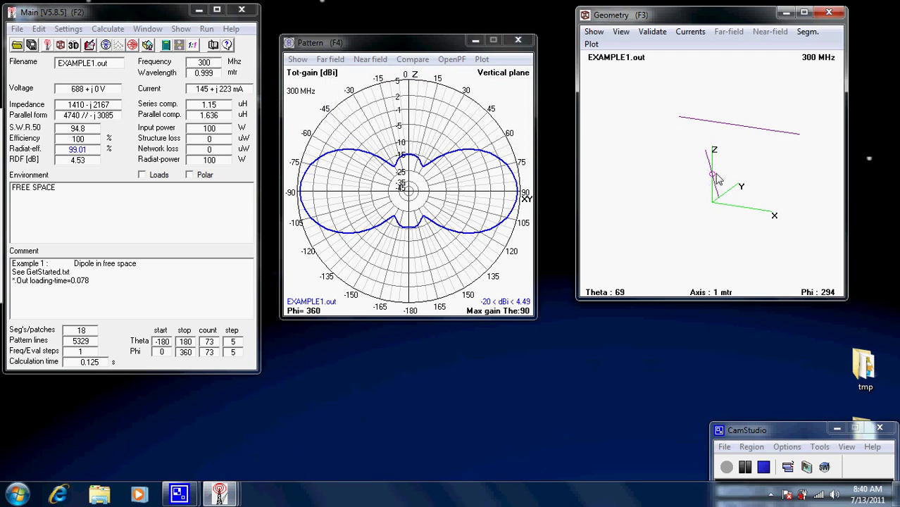
Reopen wire 1 segment 5 details (688 V source, 1410 - j2167 ohm) and shift the dialog left.
left_click(713, 174)
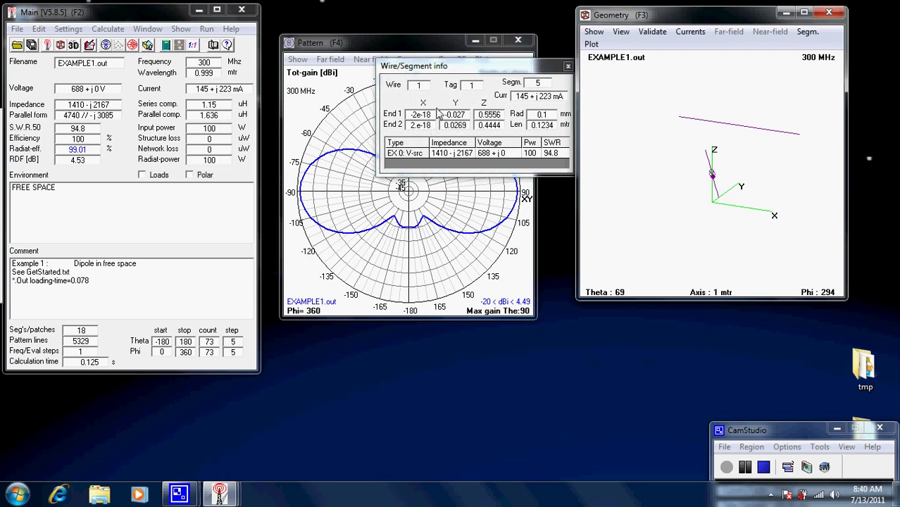
left_click_drag(465, 71, 438, 70)
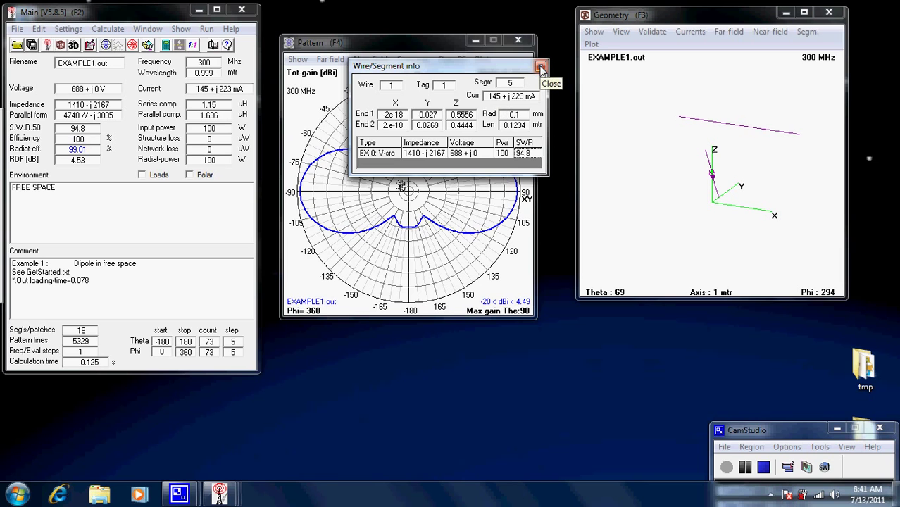
Close the segment info and open Example1.nec in Notepad through Calculate/edit.
left_click(542, 69)
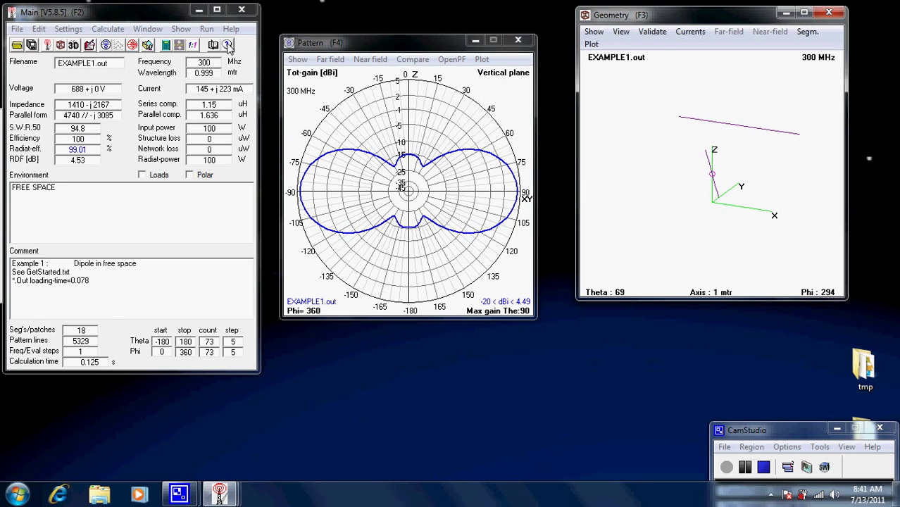
left_click(74, 32)
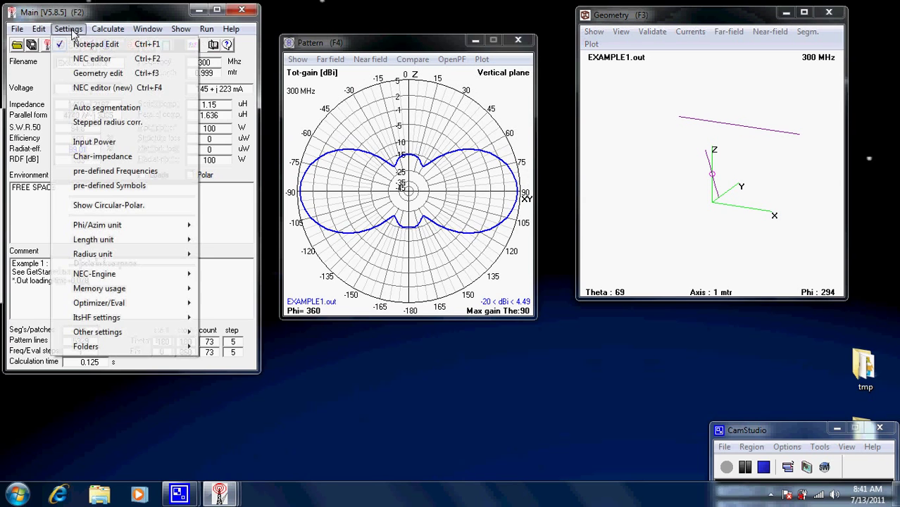
mouse_move(108, 28)
left_click(90, 45)
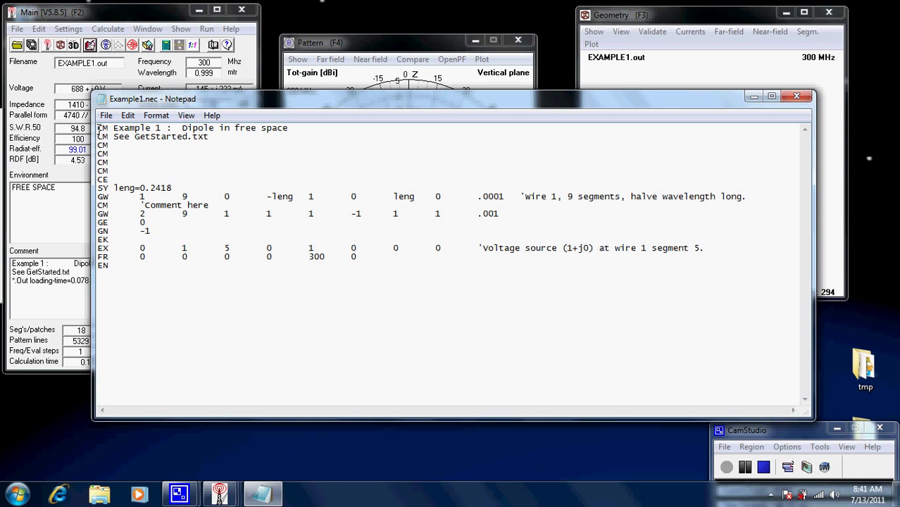
Highlight the CM comment label, the 300 MHz FR value and the second wire's radius gap.
left_click_drag(100, 128, 106, 134)
double_click(308, 258)
left_click(333, 276)
left_click_drag(478, 218, 453, 216)
left_click(475, 233)
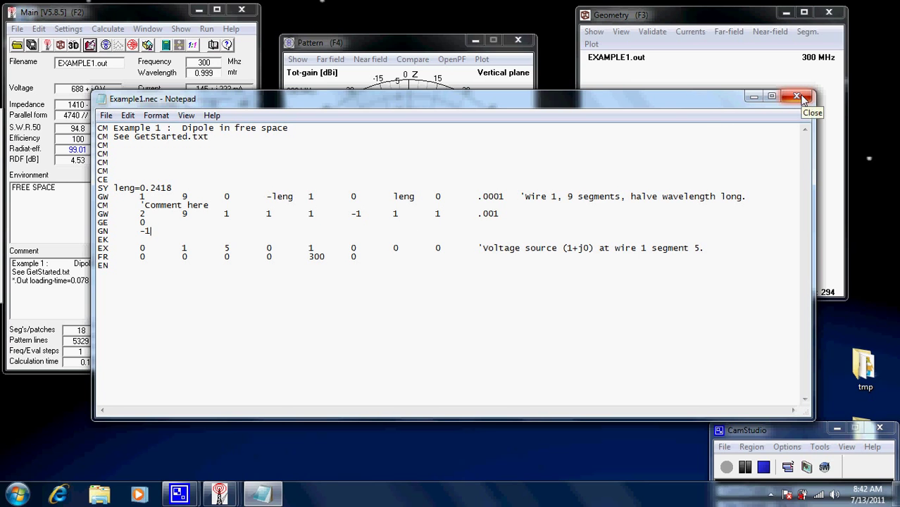
Close Notepad, choose the built-in NEC editor in Settings, and open Example1.nec there.
left_click(796, 96)
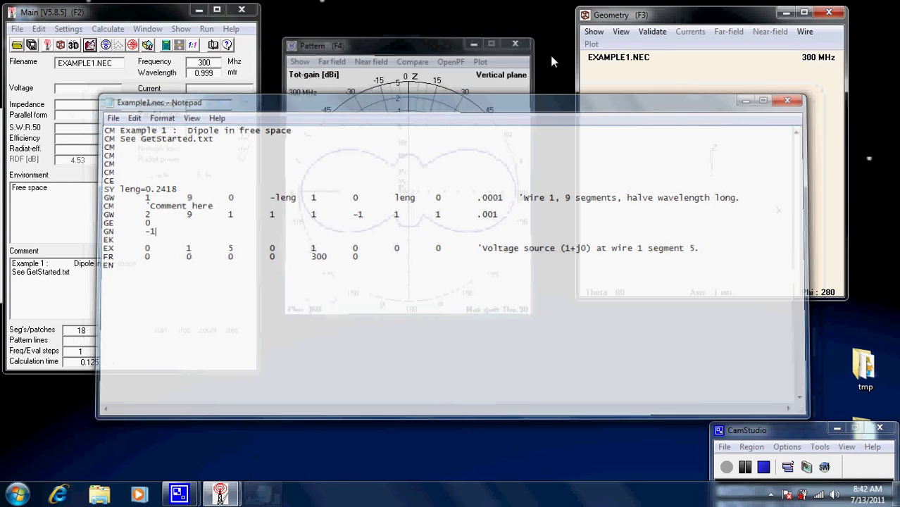
left_click(68, 29)
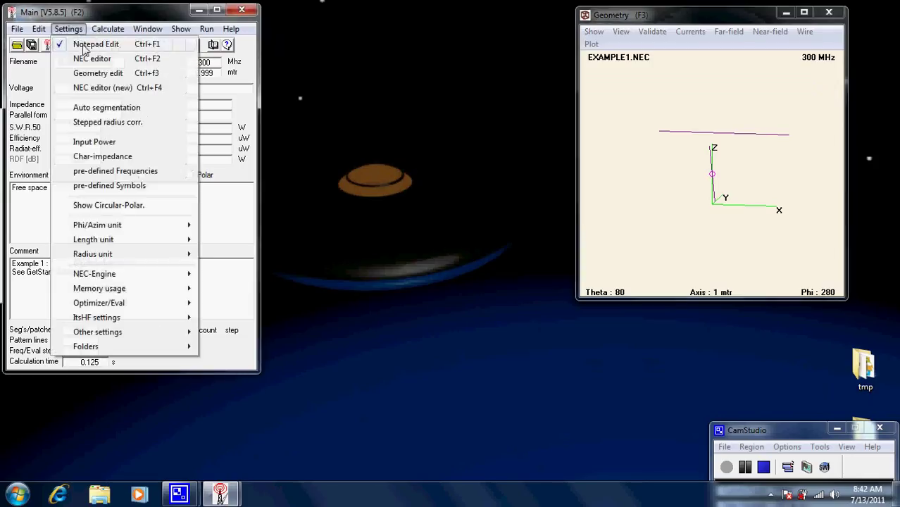
left_click(91, 59)
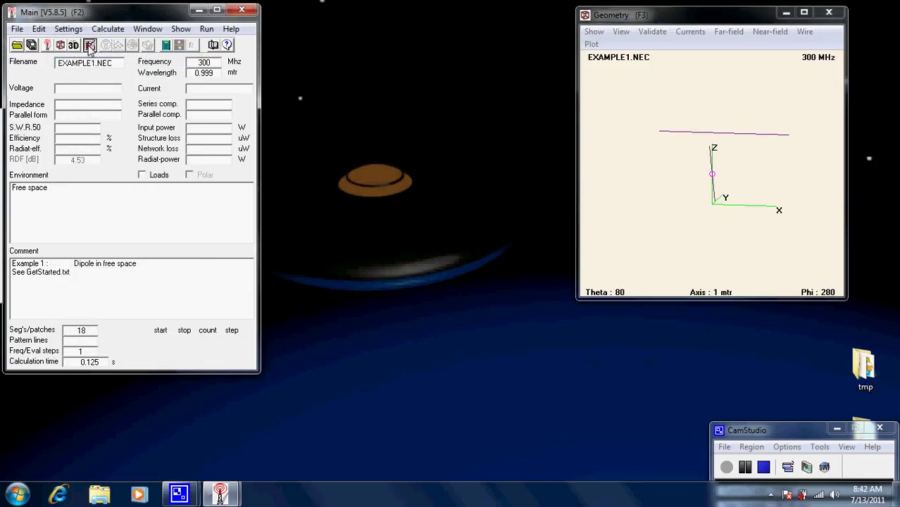
left_click(68, 29)
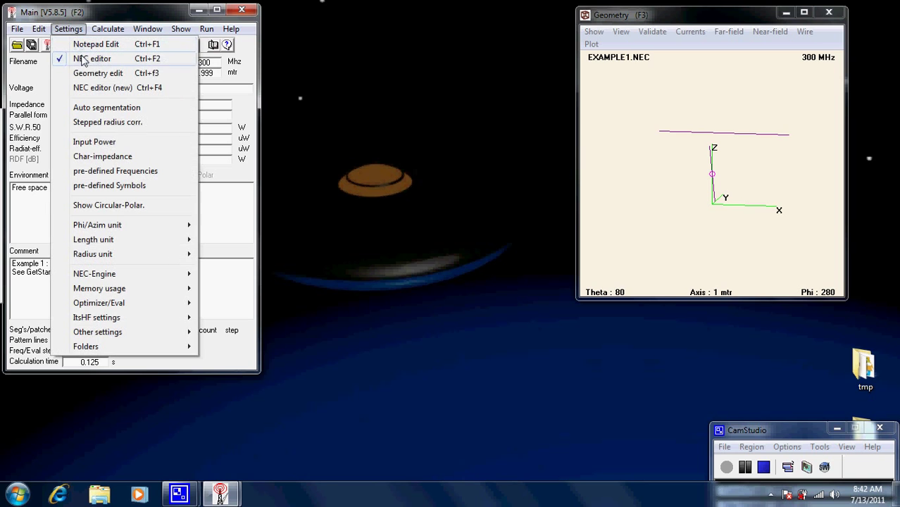
left_click(97, 25)
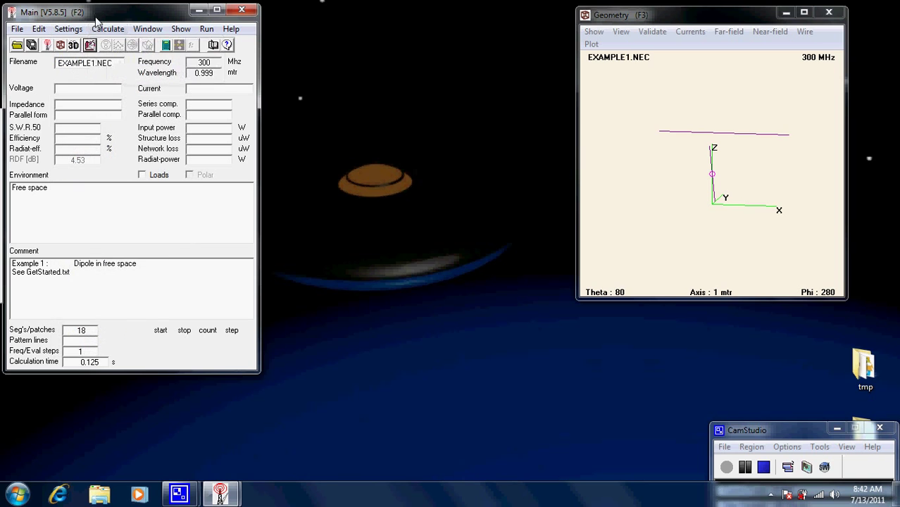
left_click(90, 45)
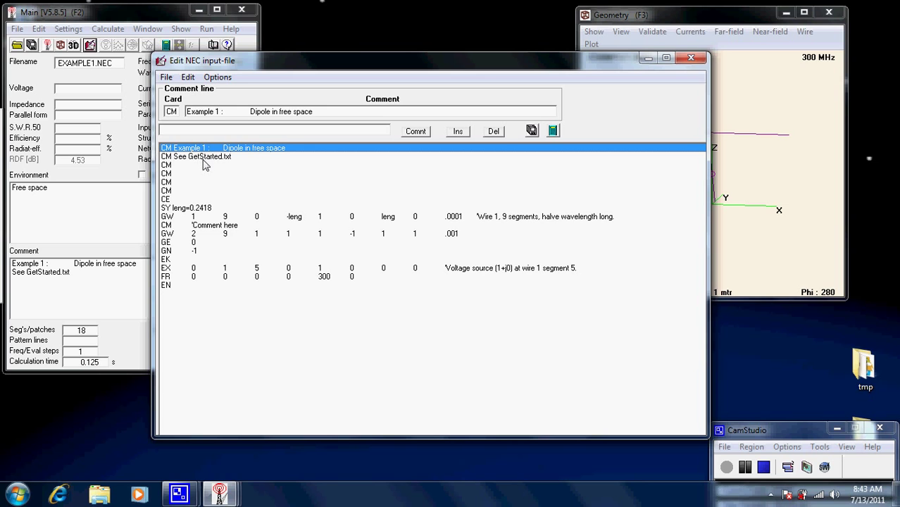
Load the tag 2, 9-segment GW card into the wire fields and move the editor aside.
left_click(174, 237)
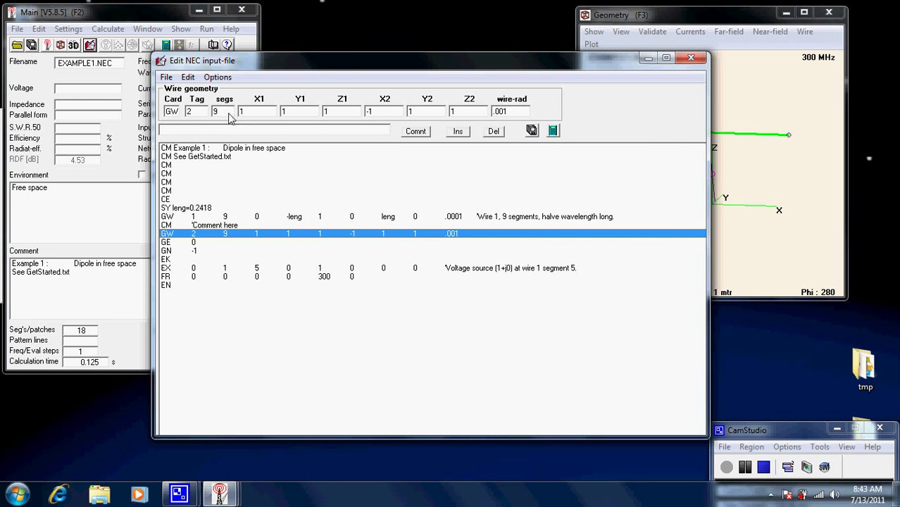
left_click_drag(352, 69, 252, 61)
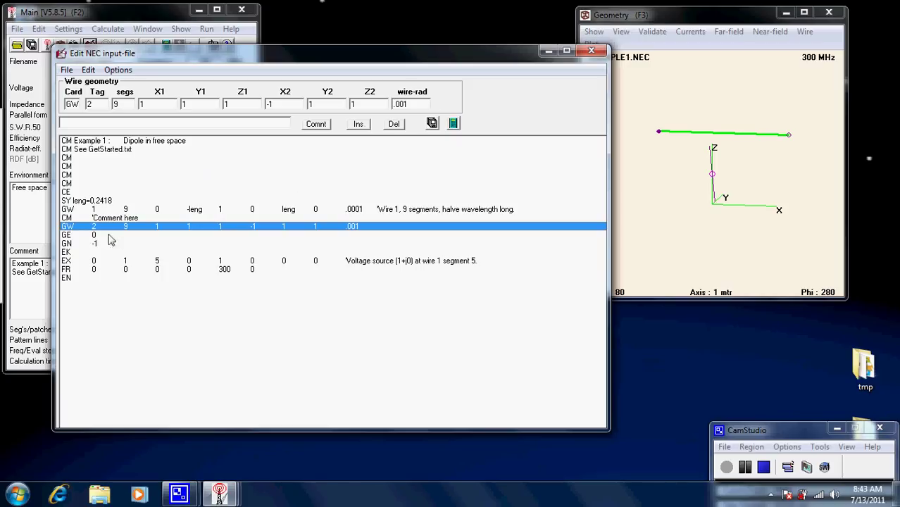
Insert a CM comment line reading 'what ever we wish to say' after the wire 2 GW card.
left_click(359, 124)
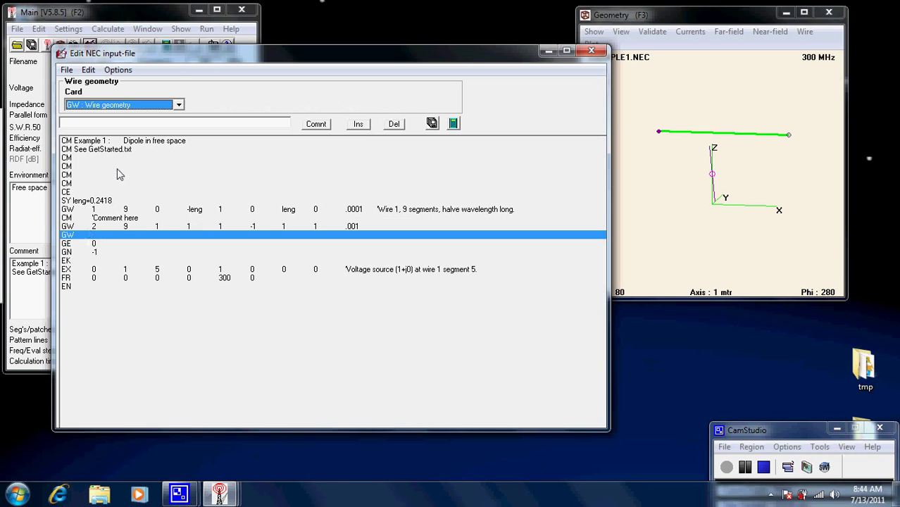
left_click(178, 105)
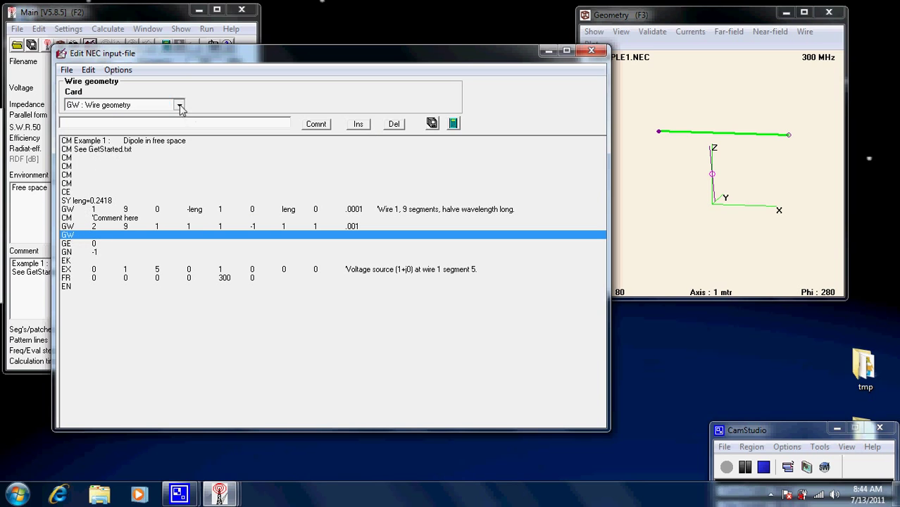
left_click_drag(176, 156, 180, 125)
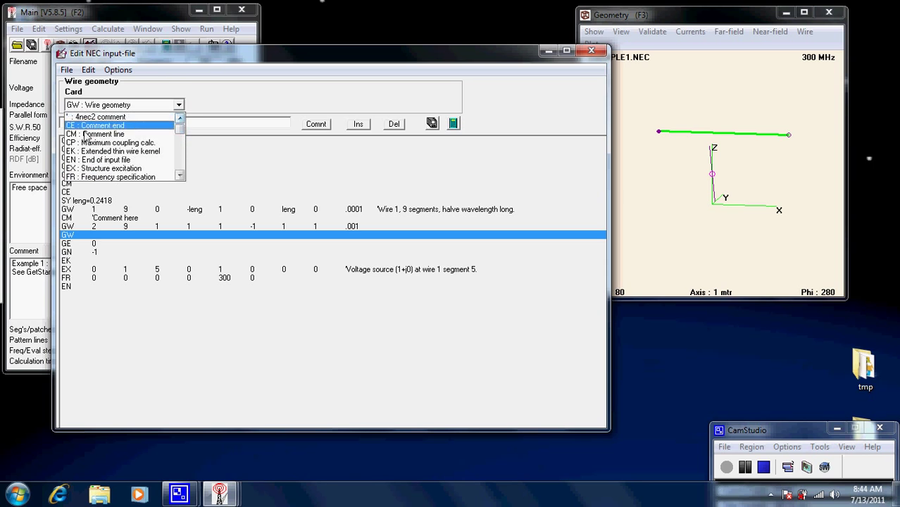
left_click(88, 133)
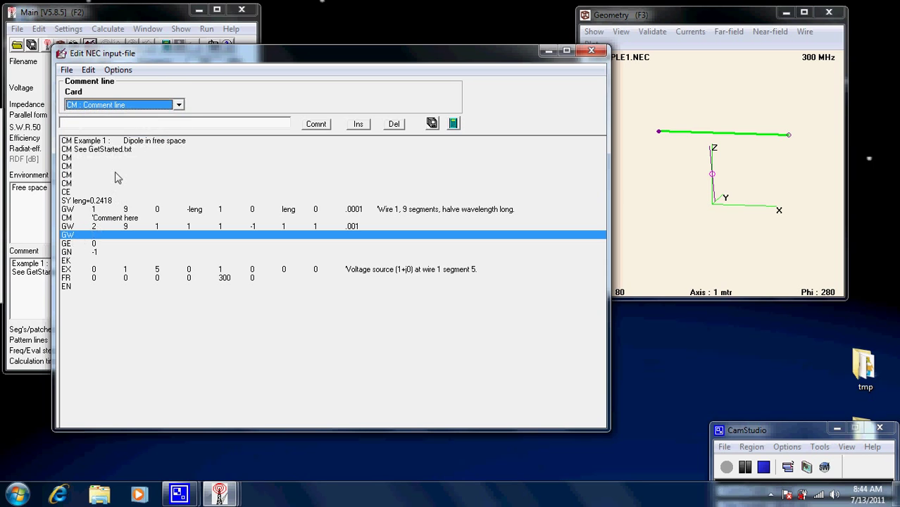
left_click(136, 126)
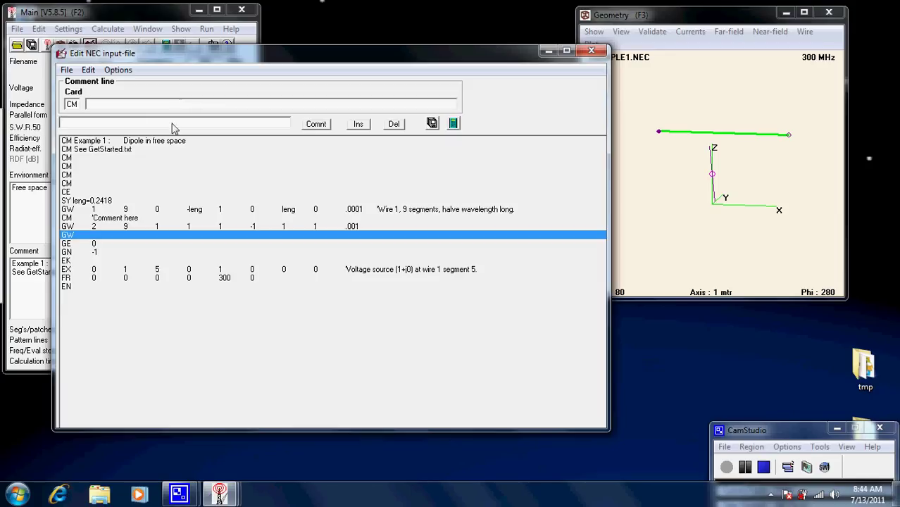
left_click(101, 106)
type("what")
type(" ever we wish to say")
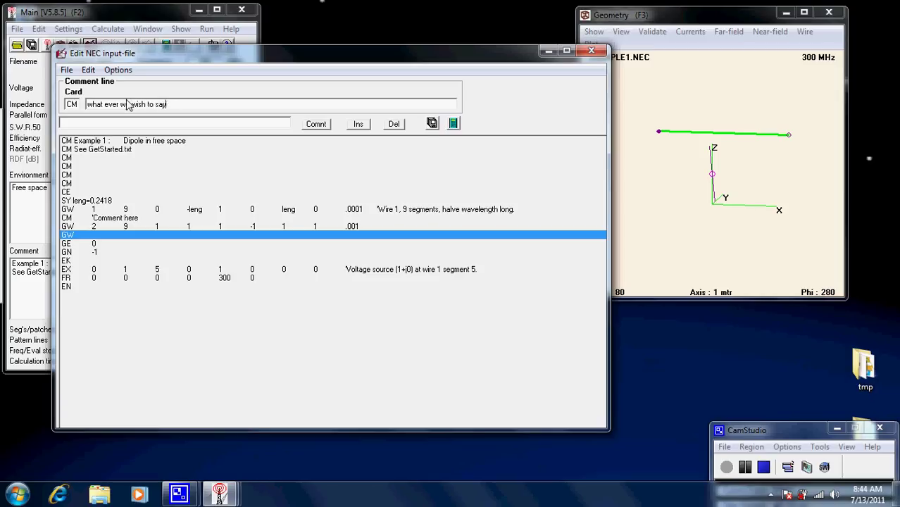
left_click(432, 124)
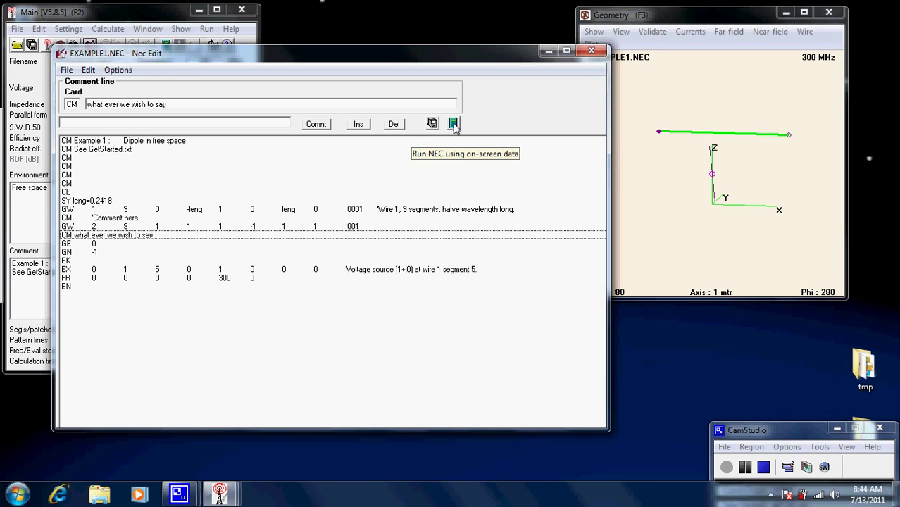
Generate a far-field pattern, dismiss the warning, and return to the 'Comment here' card.
left_click(454, 124)
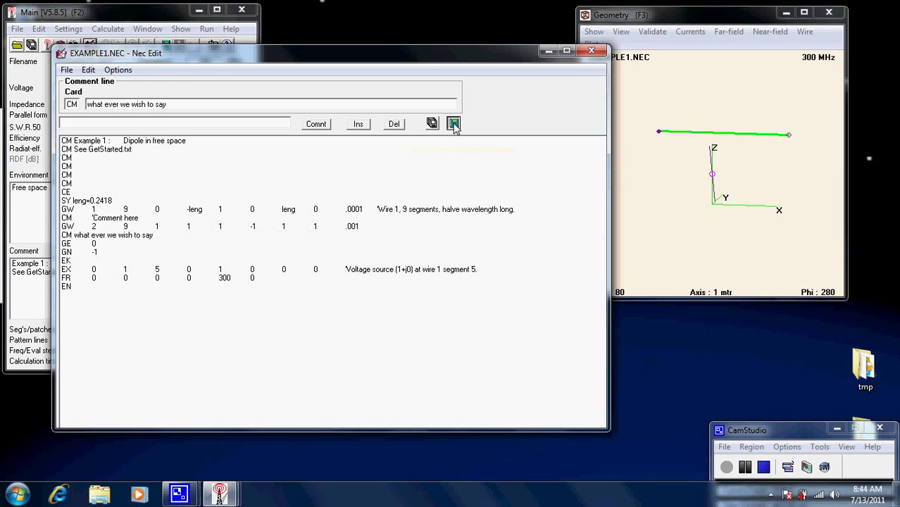
left_click(285, 193)
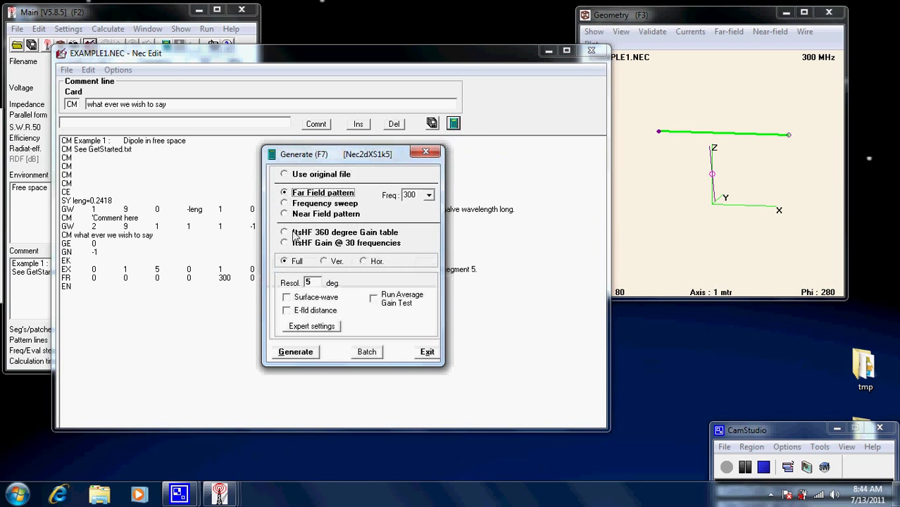
left_click(296, 352)
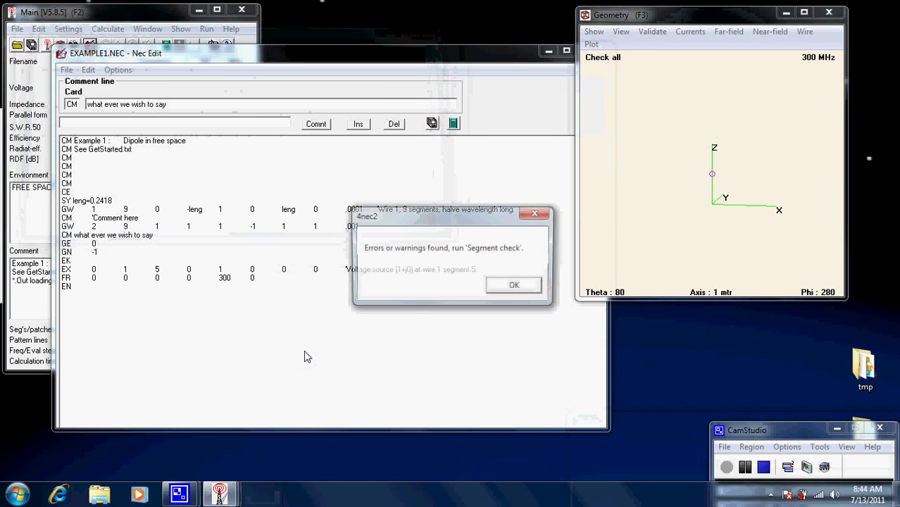
left_click(519, 287)
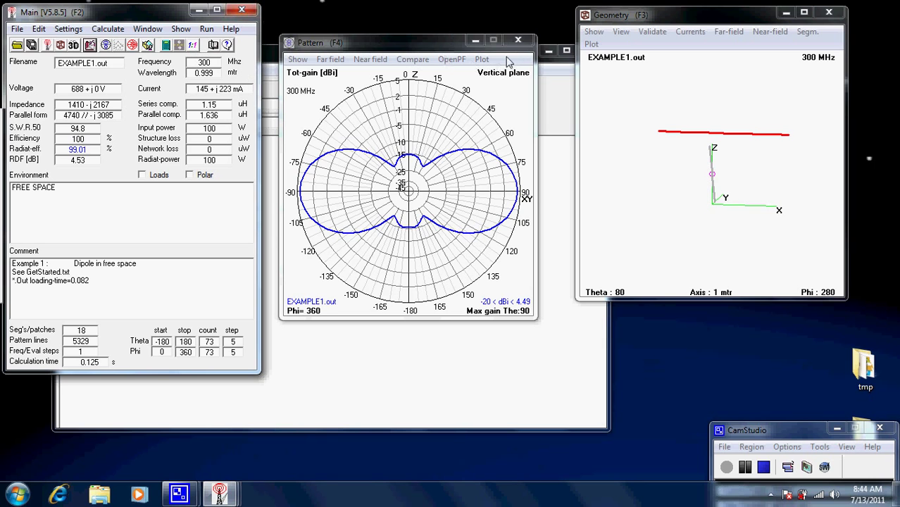
left_click(563, 220)
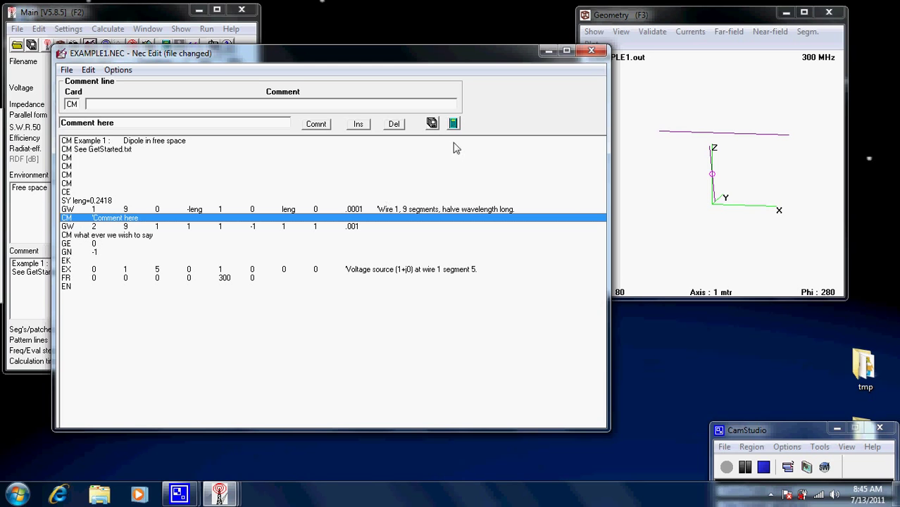
Delete the 'Comment here' line, save the dipole file, and select wire 1's GW card.
left_click(395, 124)
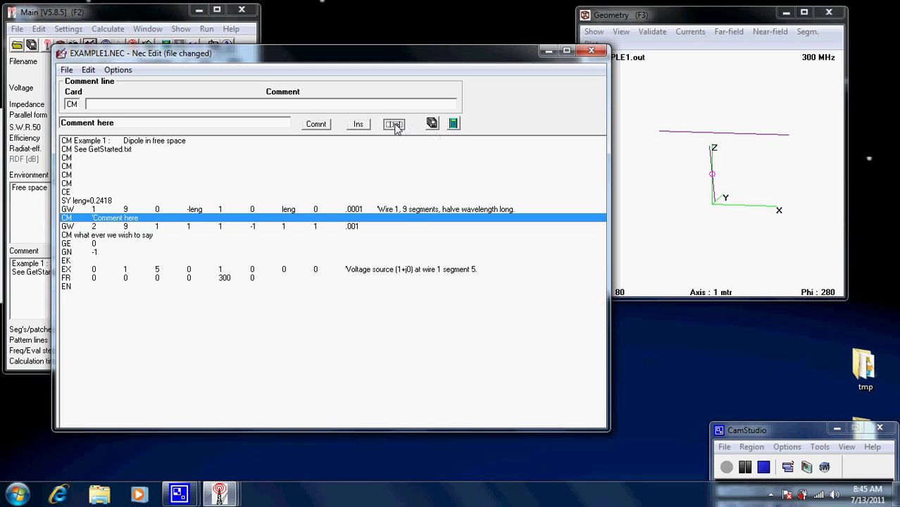
left_click(432, 123)
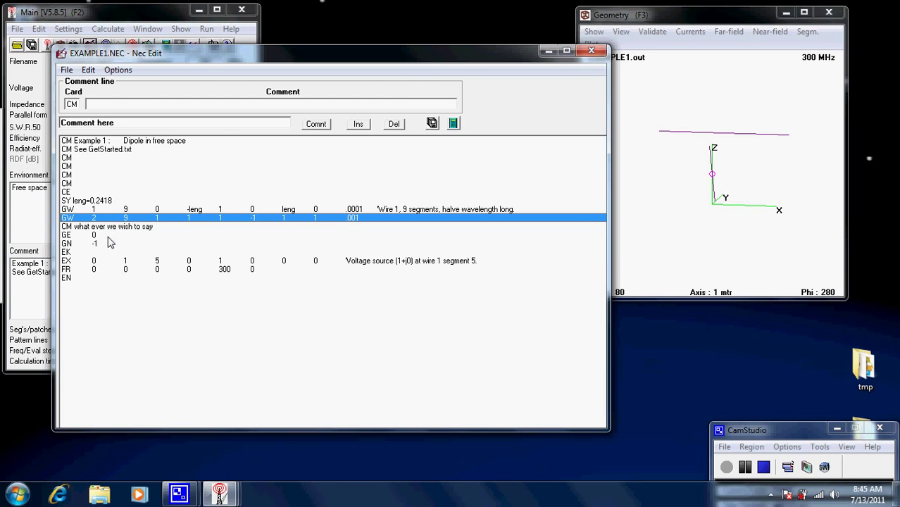
left_click(72, 210)
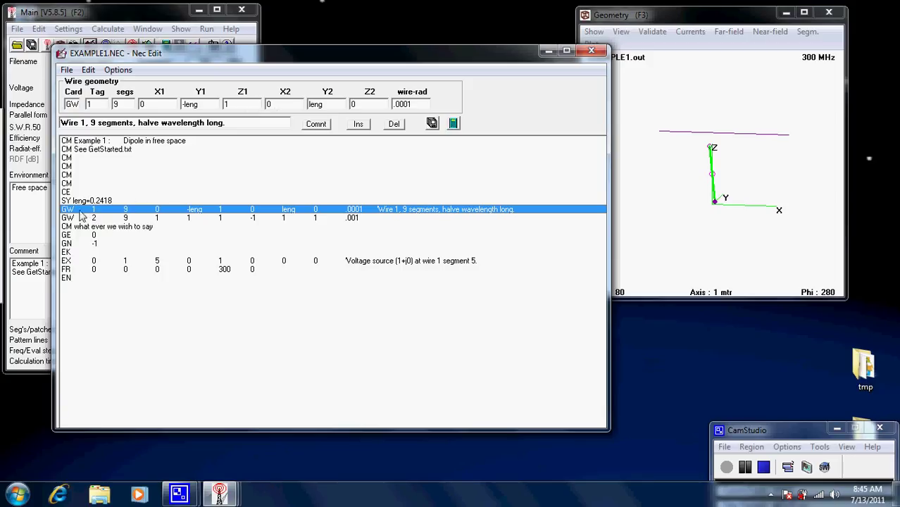
Add a temporary tag 3 wire card and save, then delete the tag 3 and wire 2 cards.
left_click(364, 128)
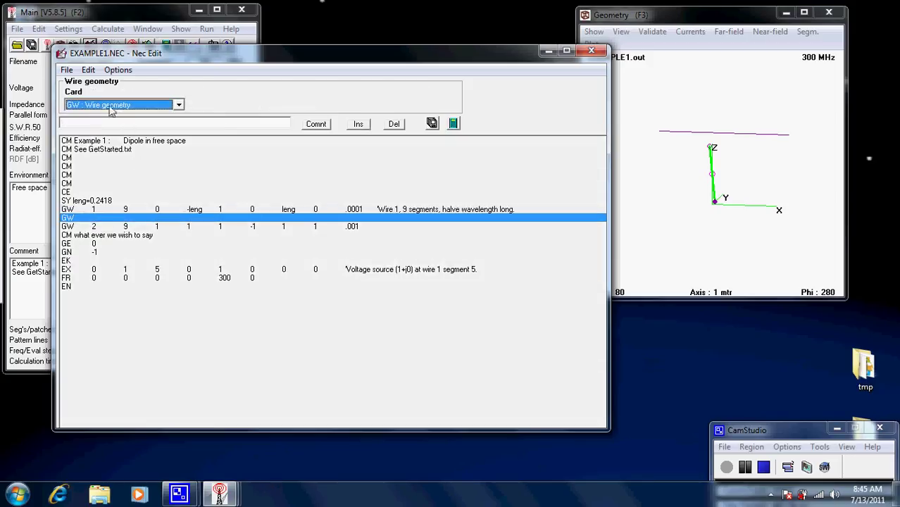
key("Return")
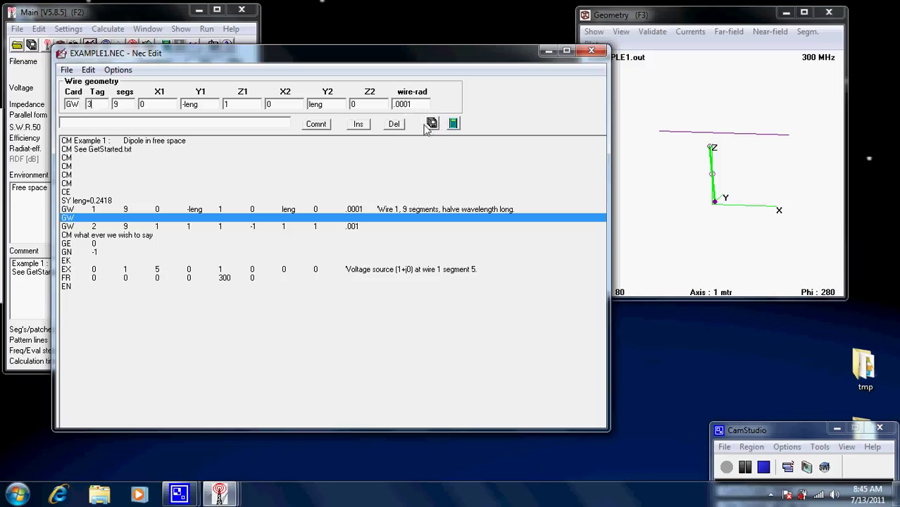
left_click(395, 126)
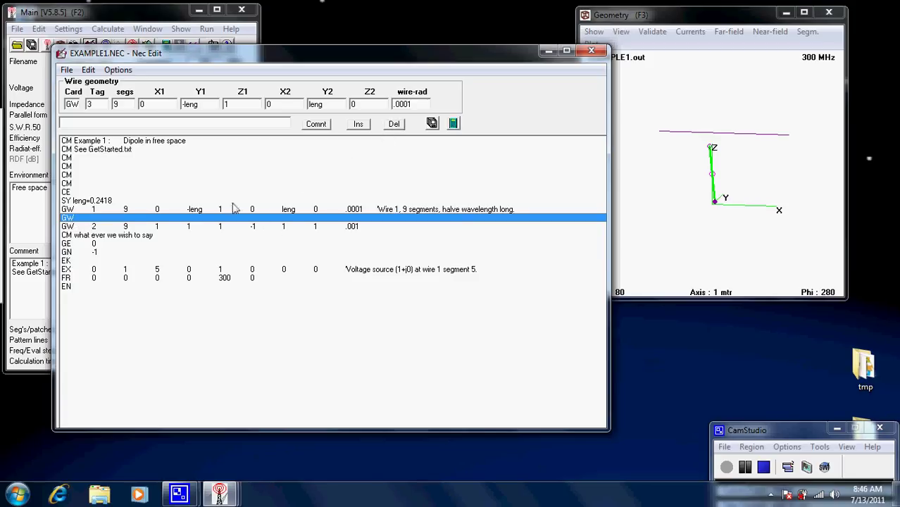
left_click(76, 230)
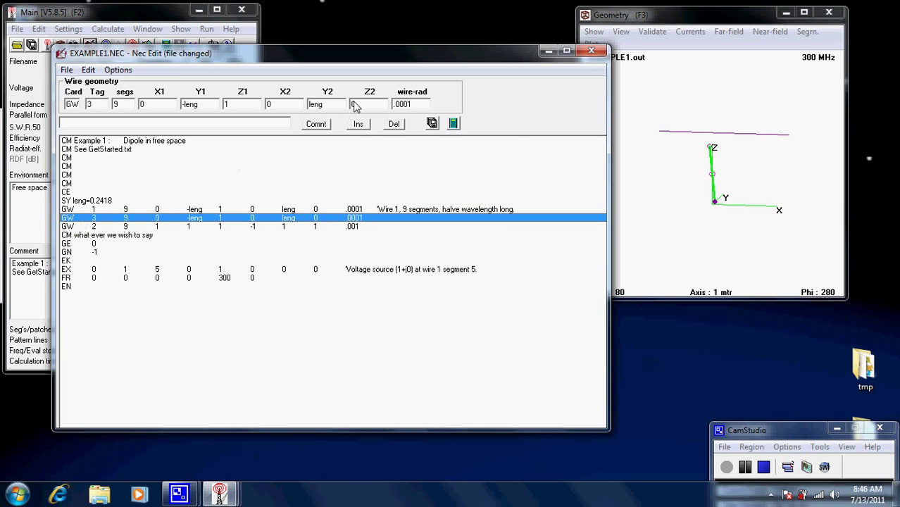
left_click(431, 124)
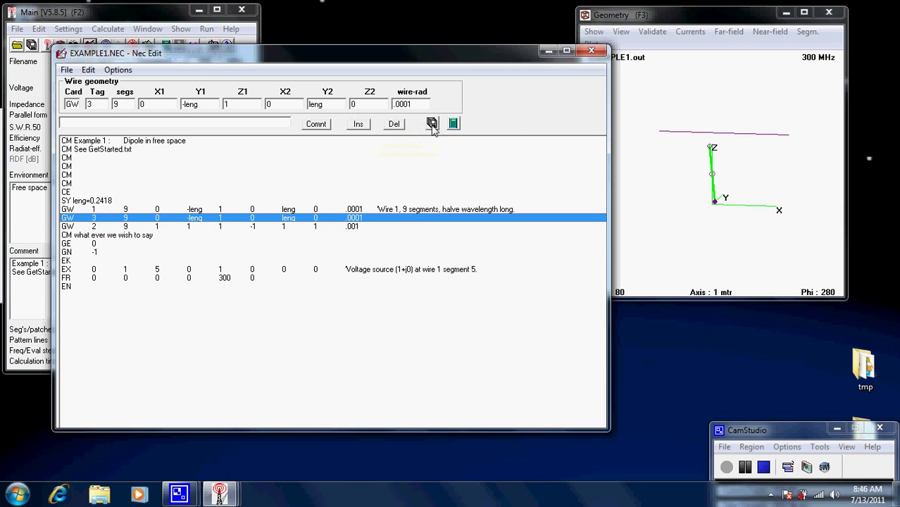
left_click(395, 125)
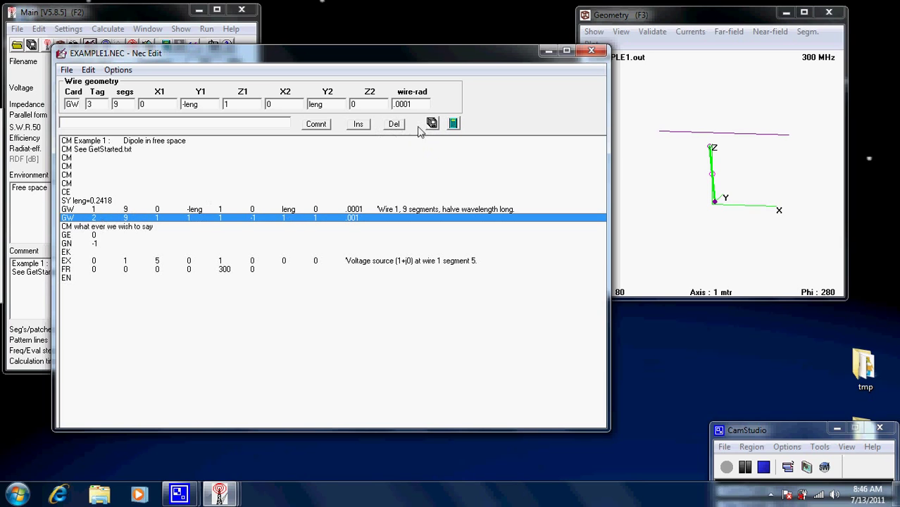
left_click(394, 124)
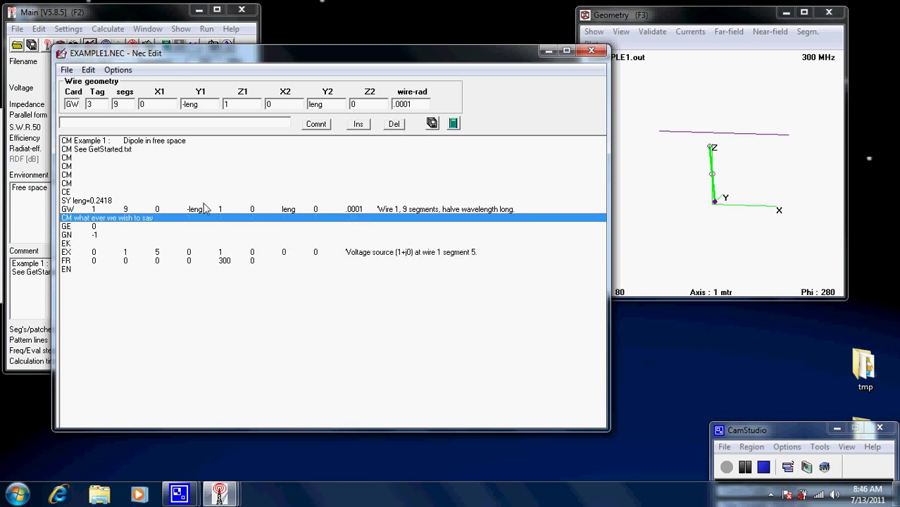
Generate the single-wire far-field pattern, dismiss the overlaid-wires error log, and reopen Nec Edit.
left_click(749, 148)
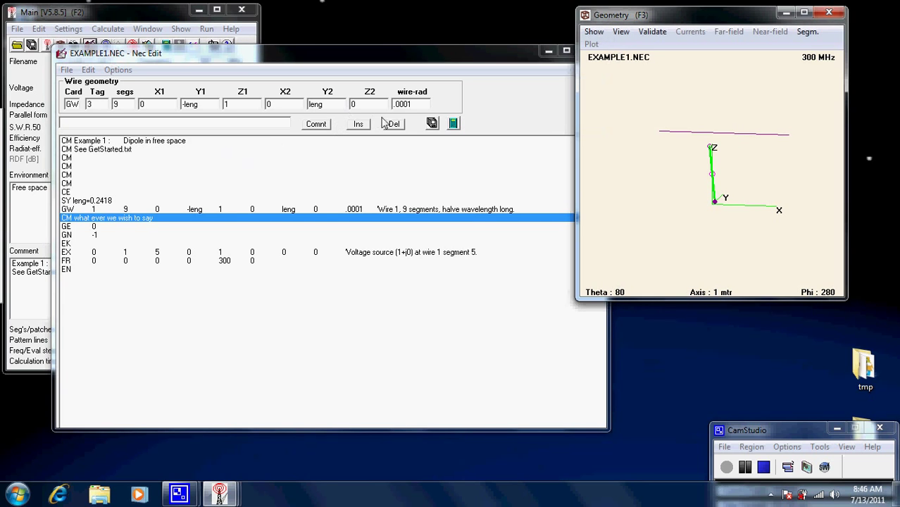
left_click(453, 124)
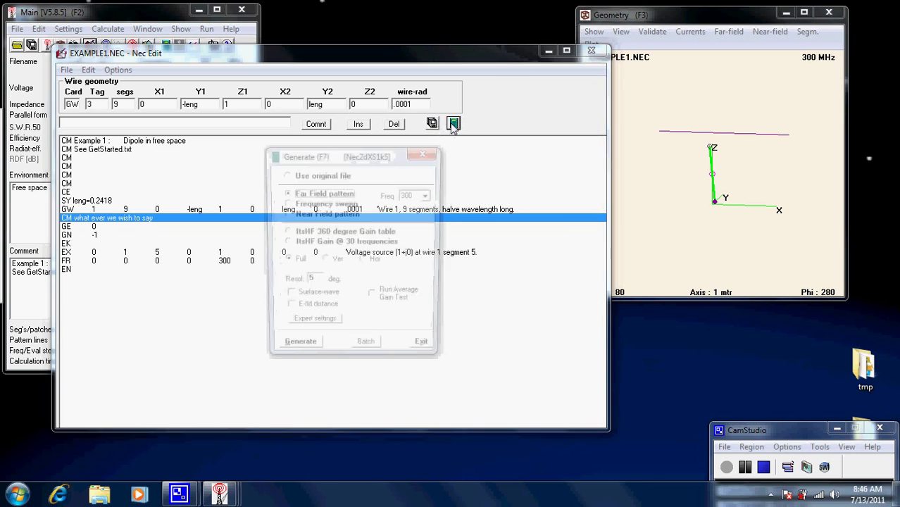
left_click(298, 350)
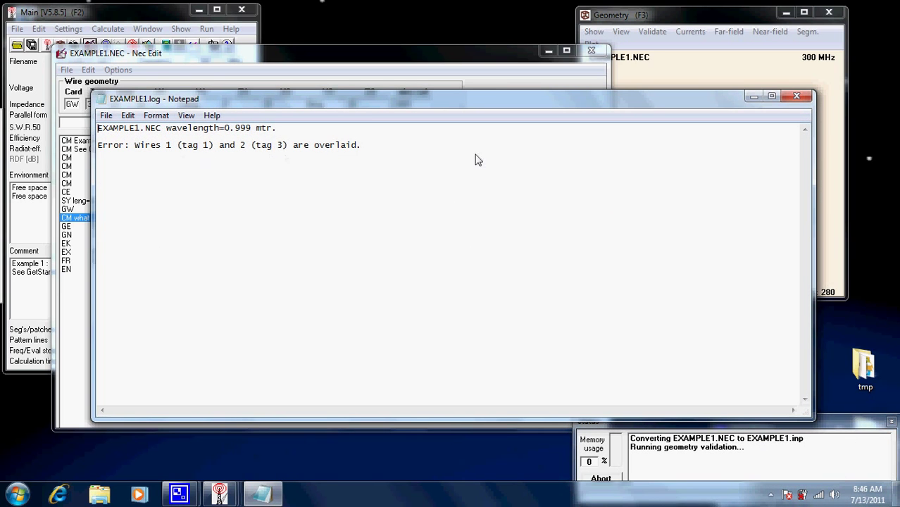
left_click(796, 96)
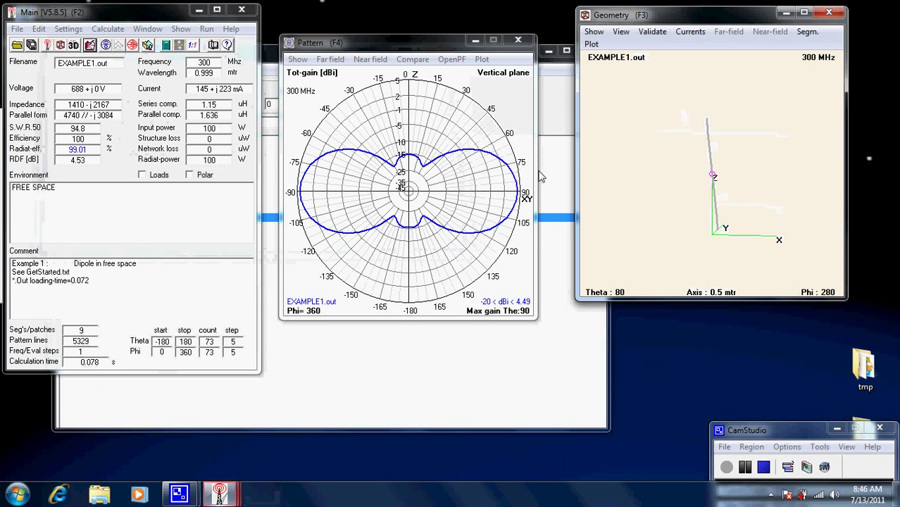
mouse_move(783, 188)
left_mouse_down()
mouse_move(695, 161)
mouse_move(685, 169)
mouse_move(747, 171)
left_mouse_up()
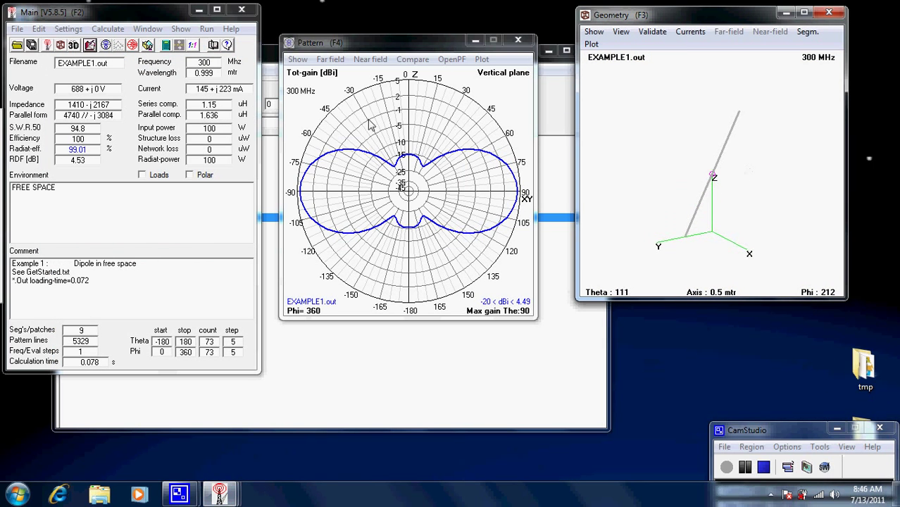
key("ctrl+e")
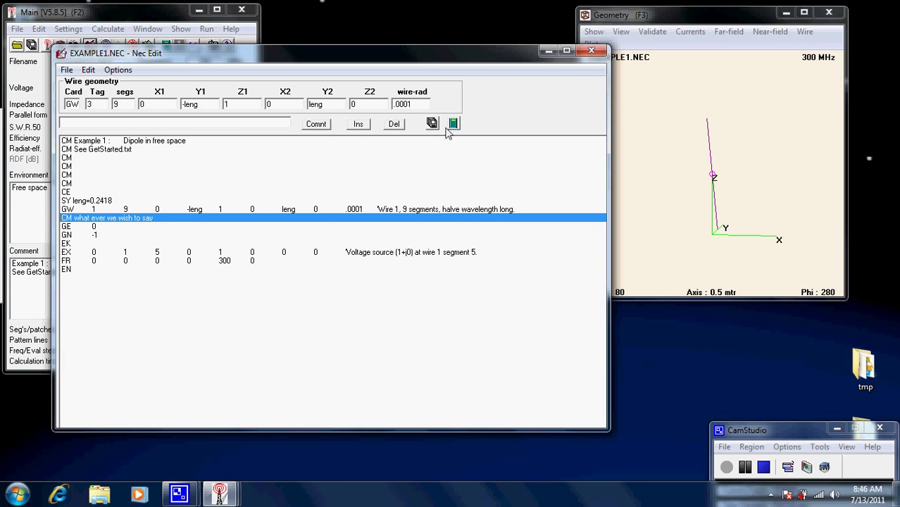
Close Nec Edit and switch to the Geometry edit editor to open EXAMPLE1.NEC graphically.
left_click(591, 54)
left_click(66, 31)
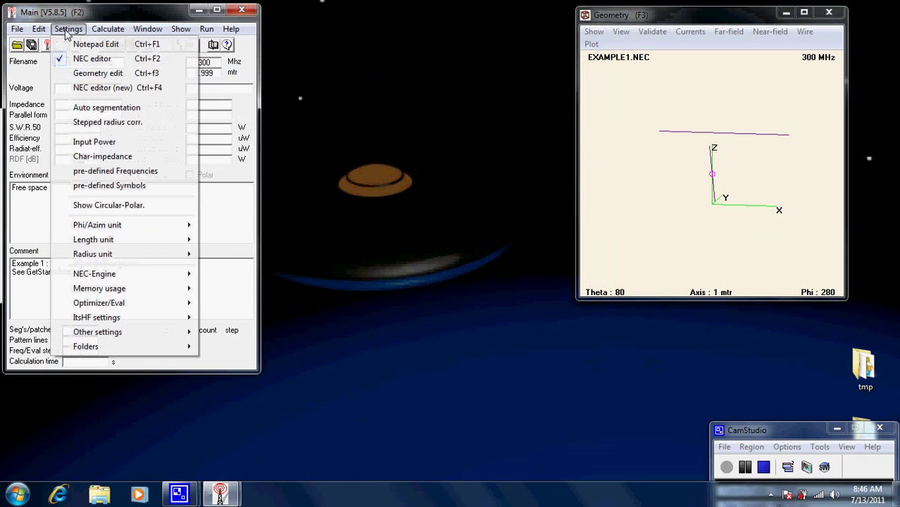
left_click(88, 74)
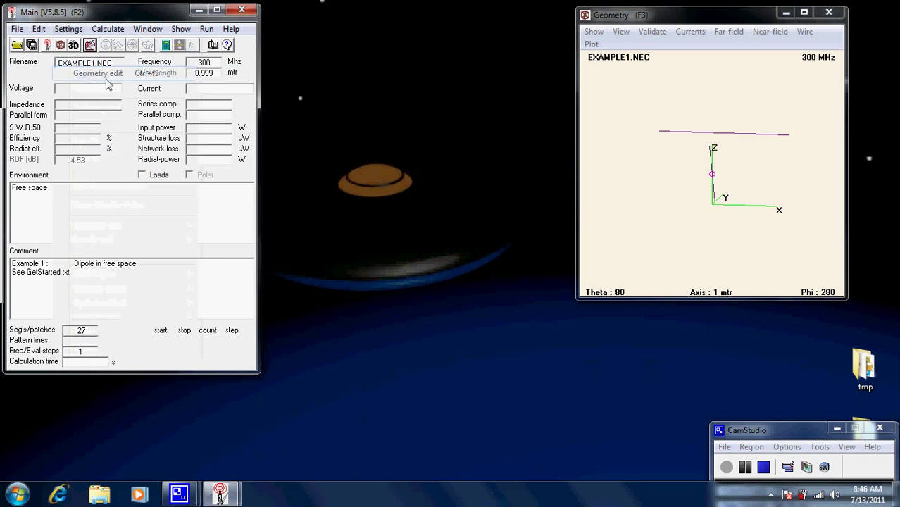
left_click(68, 29)
left_click(88, 73)
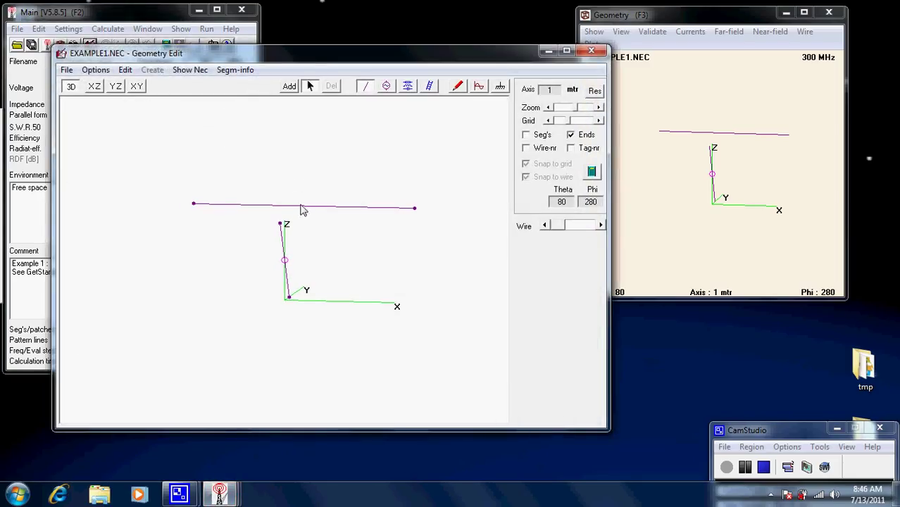
Select and delete the horizontal wire above the axes.
left_click(301, 206)
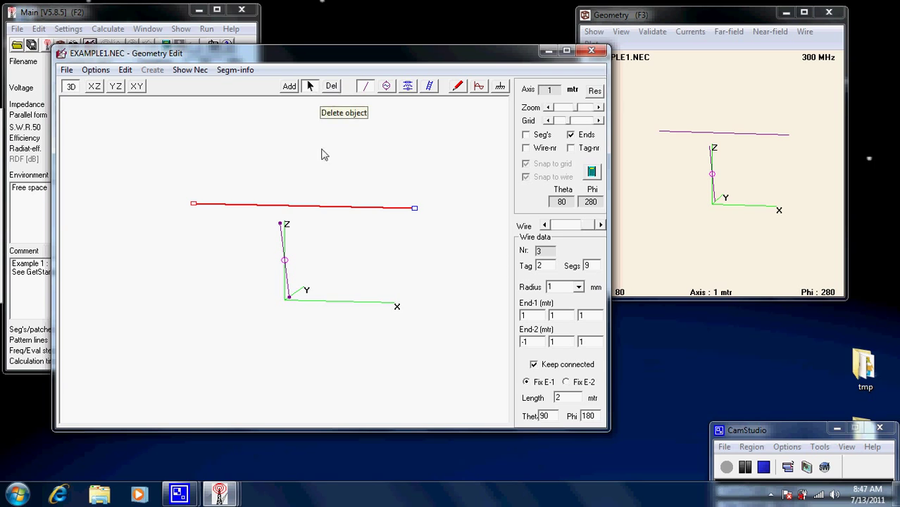
left_click(317, 209)
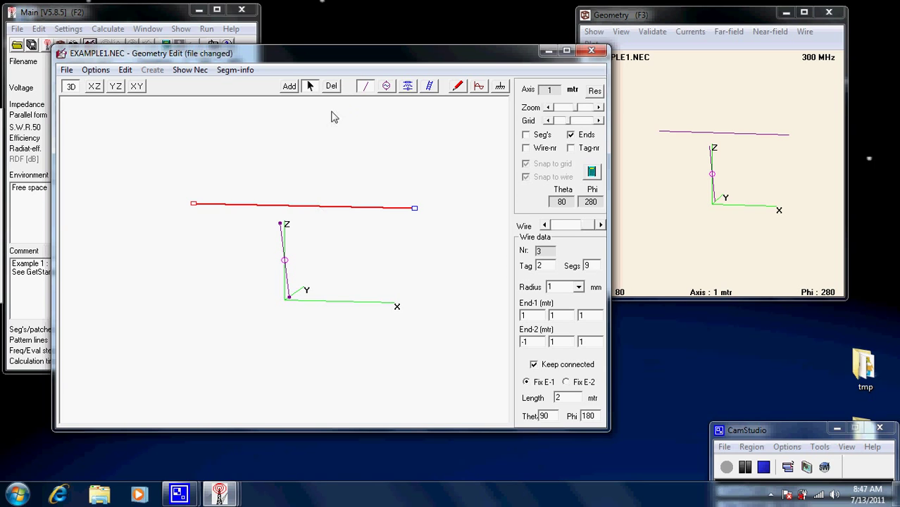
left_click(331, 86)
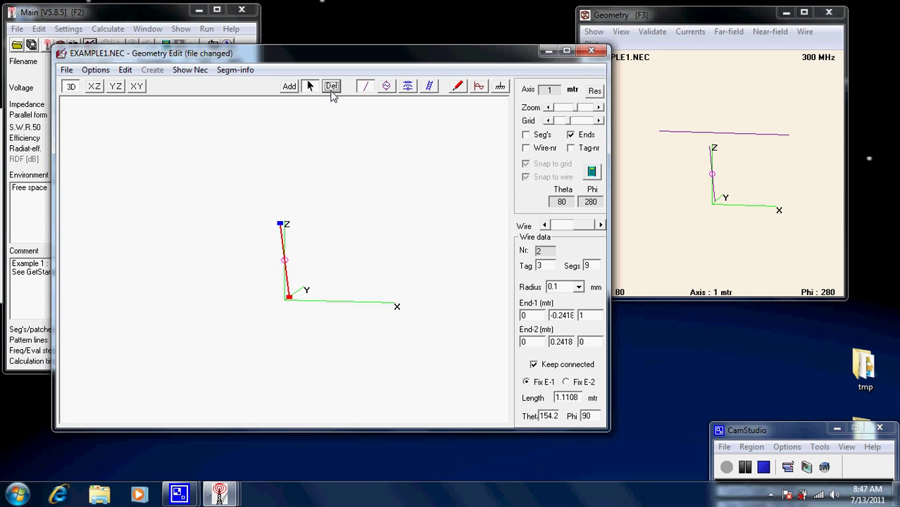
Delete both vertical wires and the voltage source on the Z wire.
left_click(332, 87)
left_click(335, 93)
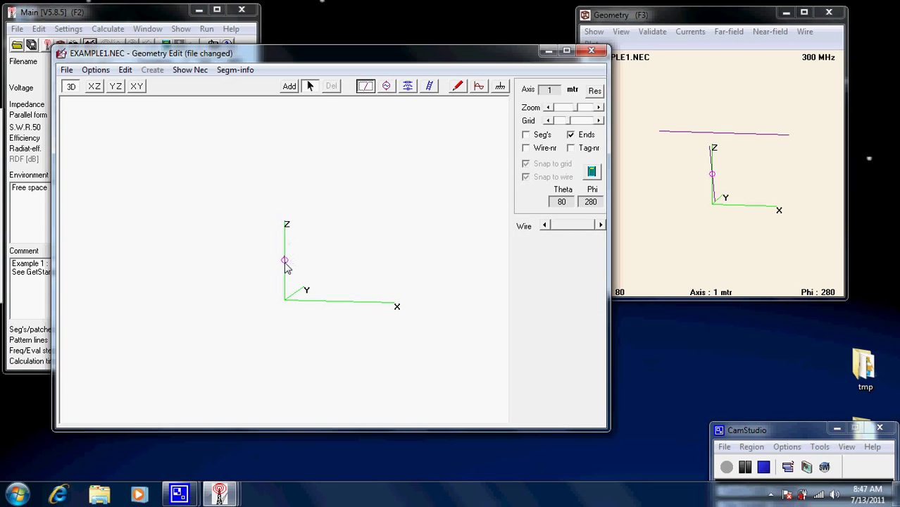
left_click(388, 88)
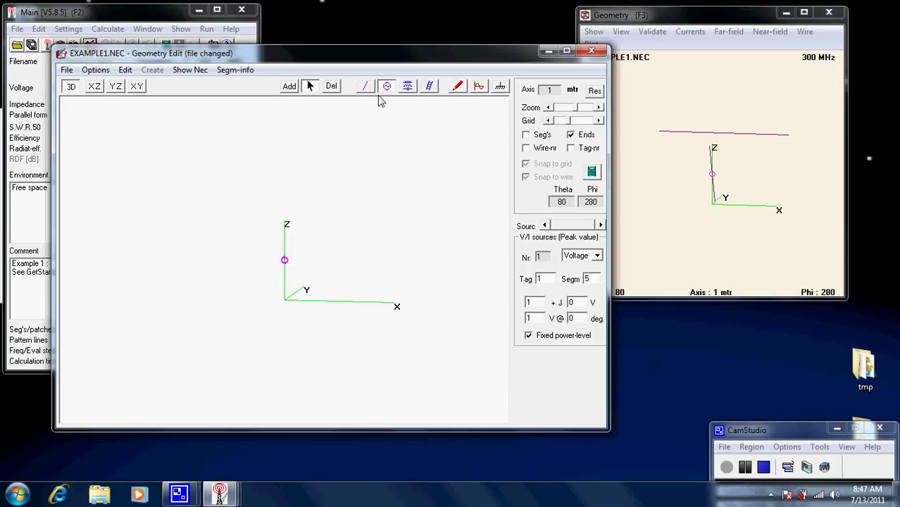
left_click(333, 86)
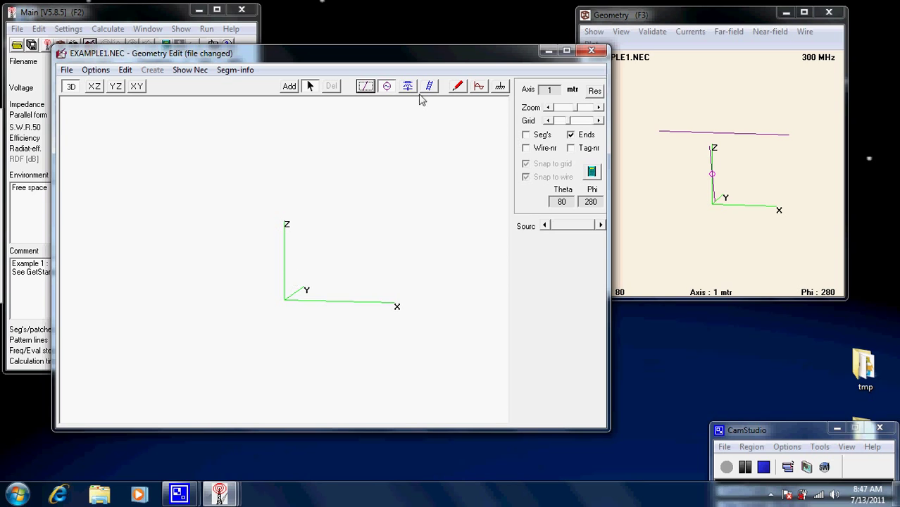
left_click(365, 87)
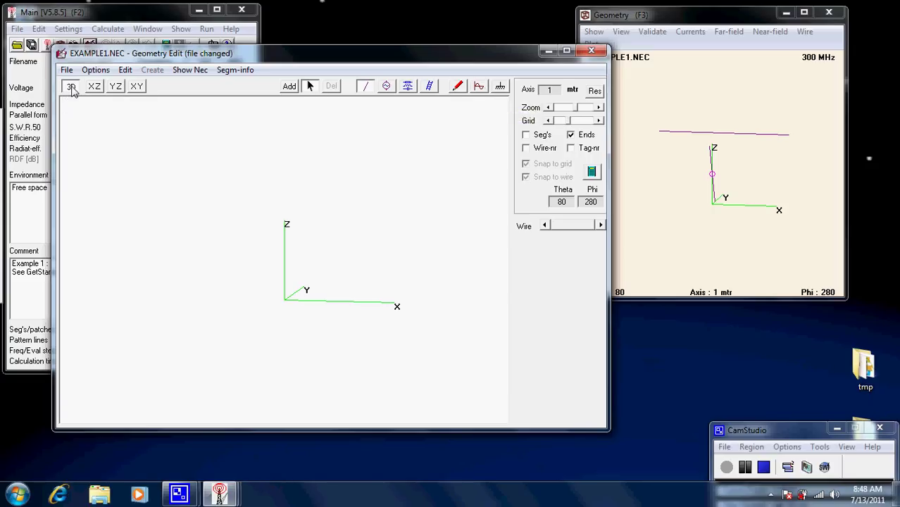
Step through the XZ and YZ views, ending on the flat XY top-down plan.
mouse_move(386, 252)
left_mouse_down()
mouse_move(309, 236)
mouse_move(365, 252)
mouse_move(353, 267)
mouse_move(392, 263)
left_mouse_up()
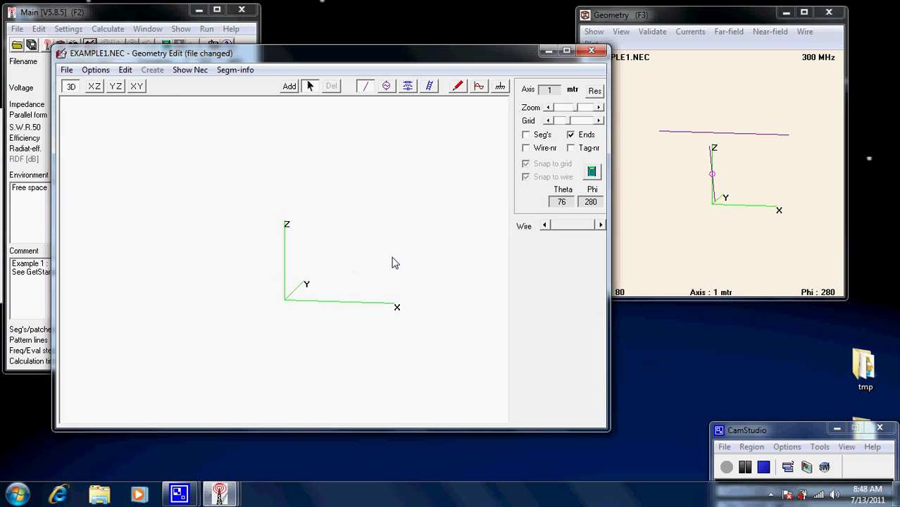
left_click(94, 93)
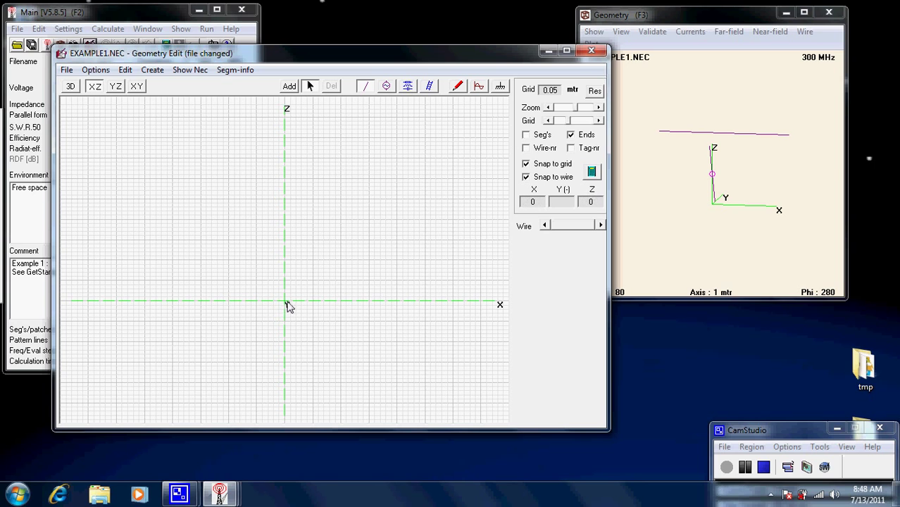
left_click(116, 88)
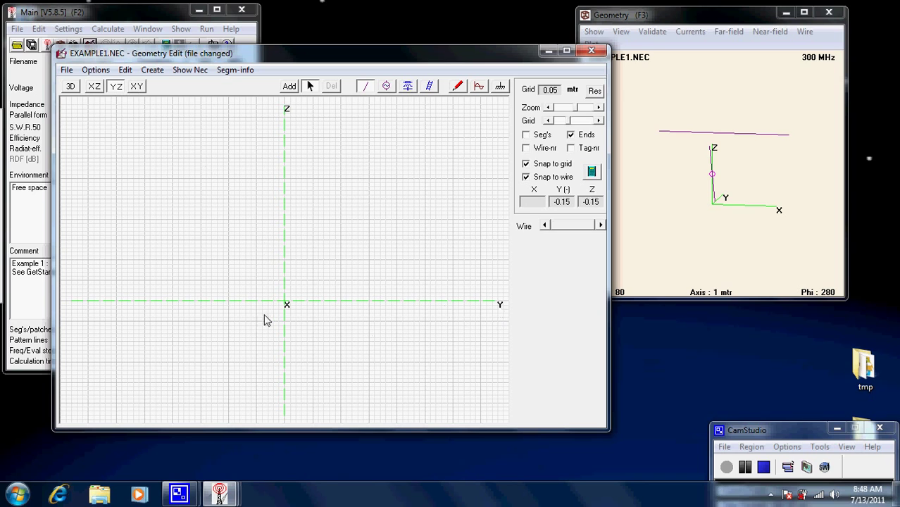
left_click(137, 86)
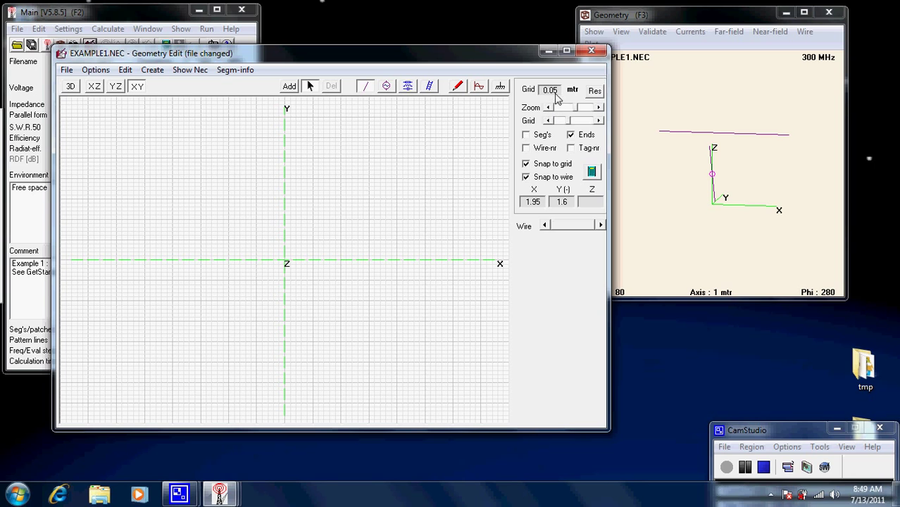
Change the grid spacing from 0.05 to 0.1 m and try dragging a wire from the origin.
left_click(549, 108)
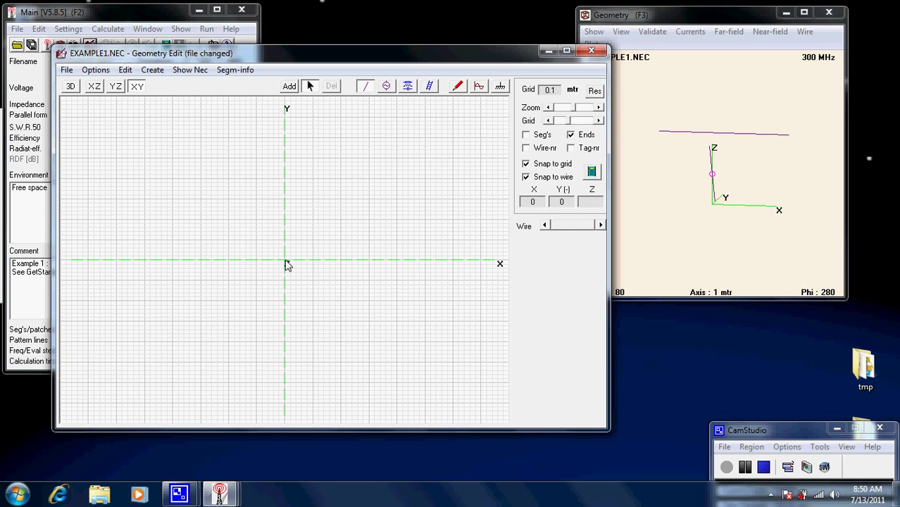
left_click_drag(287, 262, 422, 261)
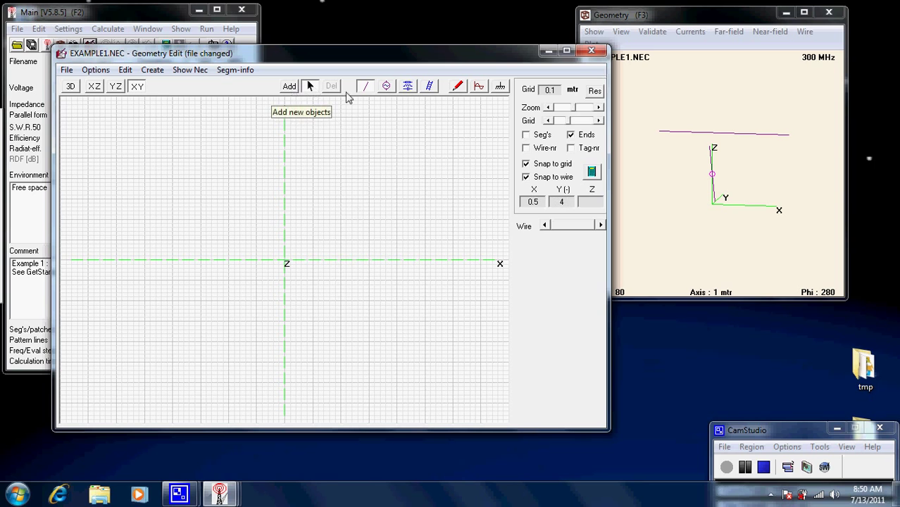
Draw a 3 m, 9-segment wire from the origin along X with 1 mm radius.
left_click(289, 86)
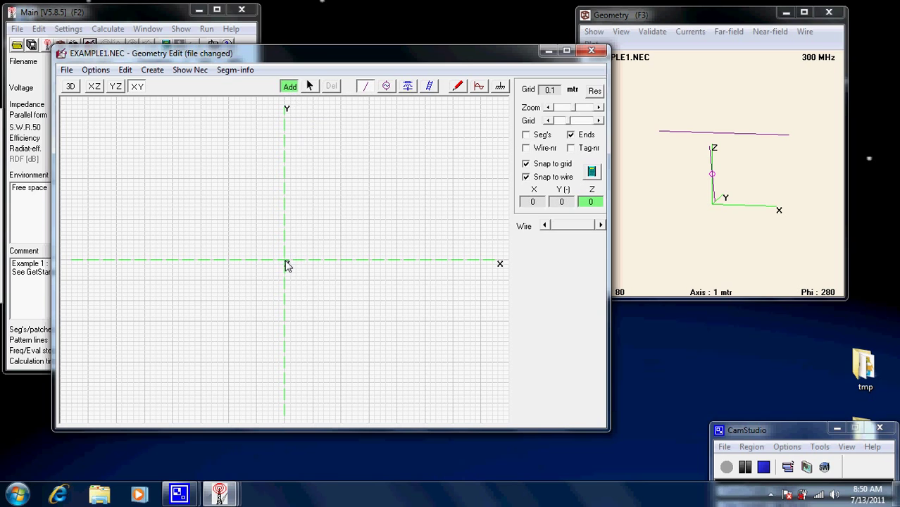
left_click_drag(287, 264, 454, 261)
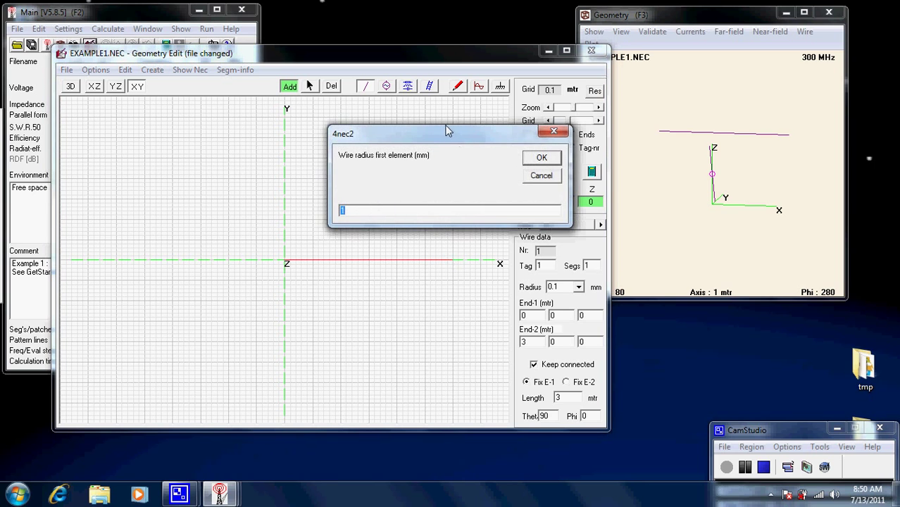
left_click_drag(448, 131, 335, 121)
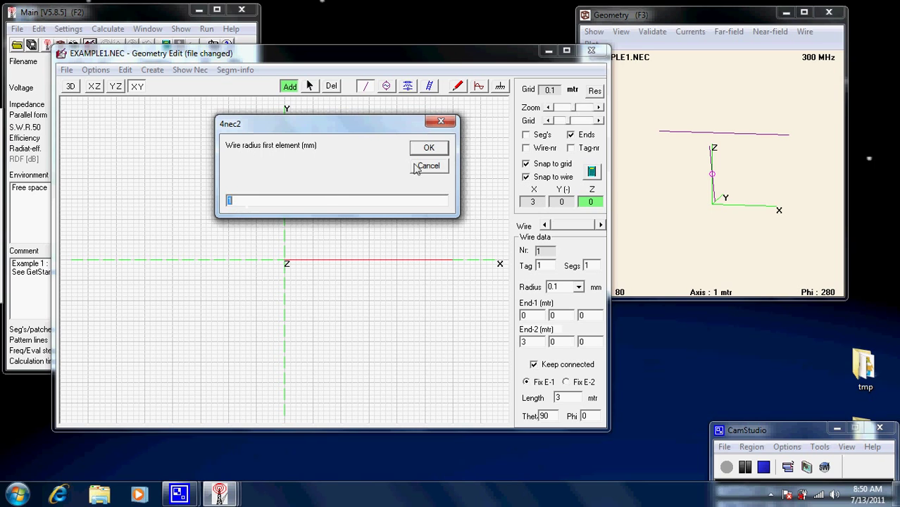
left_click(435, 152)
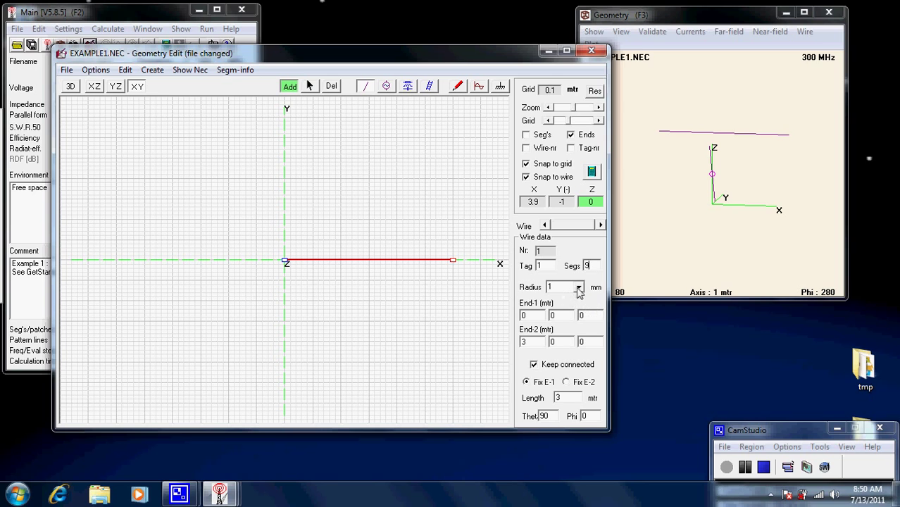
left_click(578, 287)
mouse_move(580, 314)
left_mouse_down()
mouse_move(584, 359)
mouse_move(569, 301)
left_mouse_up()
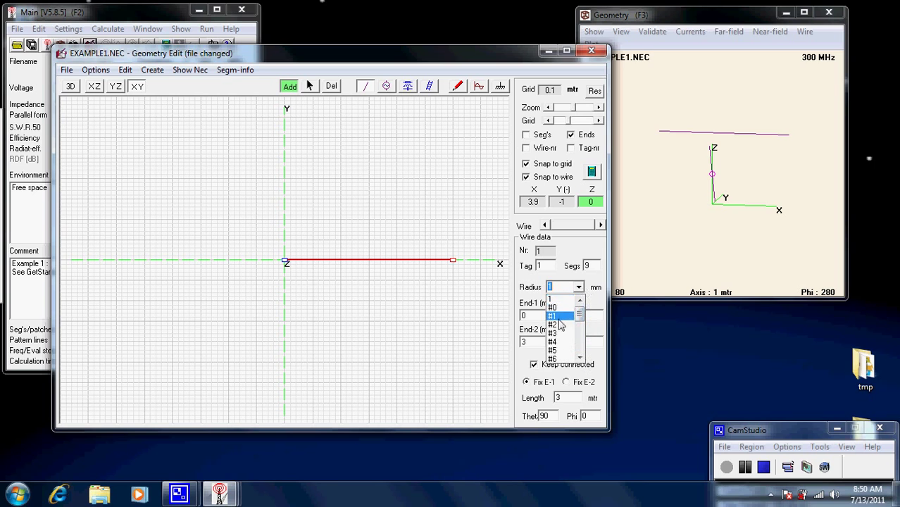
left_click(563, 282)
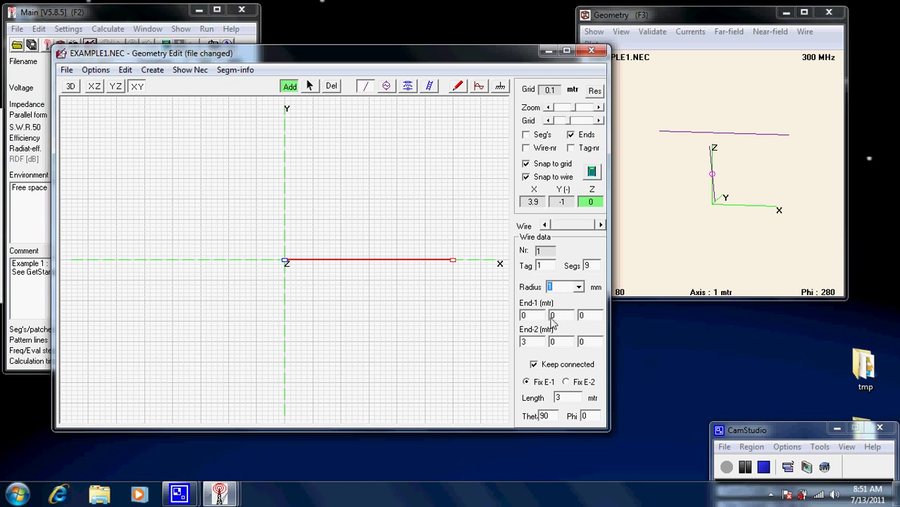
Re-anchor the wire's ends, switch to 3D view, and delete the stray second wire.
left_click(285, 262)
left_click(452, 262)
left_click(71, 87)
left_click_drag(197, 255, 205, 258)
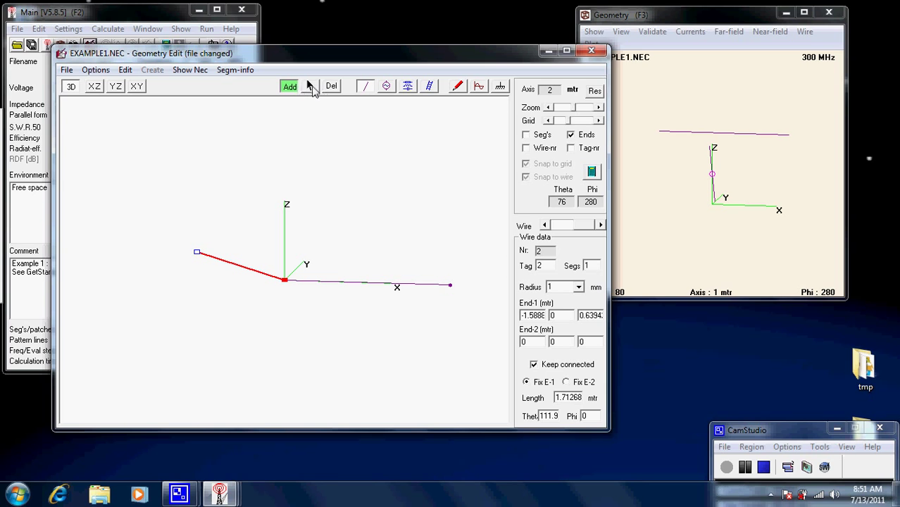
left_click(309, 86)
left_click(332, 87)
mouse_move(333, 308)
left_mouse_down()
mouse_move(320, 277)
mouse_move(198, 290)
mouse_move(309, 307)
mouse_move(346, 323)
mouse_move(344, 297)
mouse_move(290, 296)
mouse_move(293, 309)
mouse_move(259, 311)
mouse_move(235, 287)
mouse_move(323, 313)
mouse_move(317, 292)
left_mouse_up()
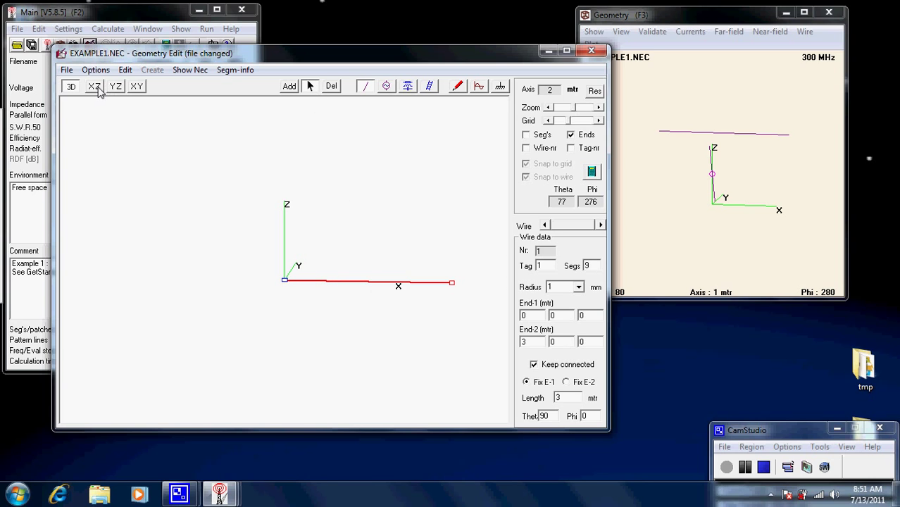
In XZ view, drag the 3 m wire up to Z=4, then inspect it in 3D.
left_click(96, 86)
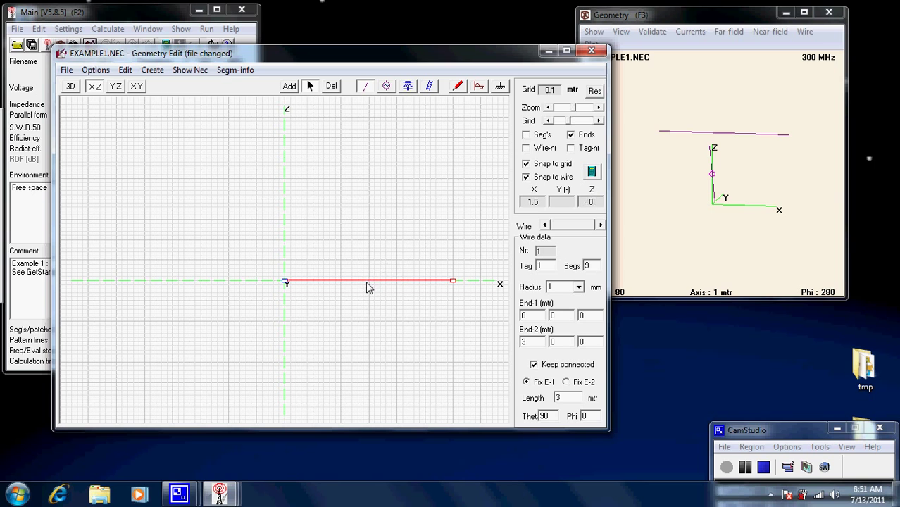
left_click_drag(367, 285, 369, 124)
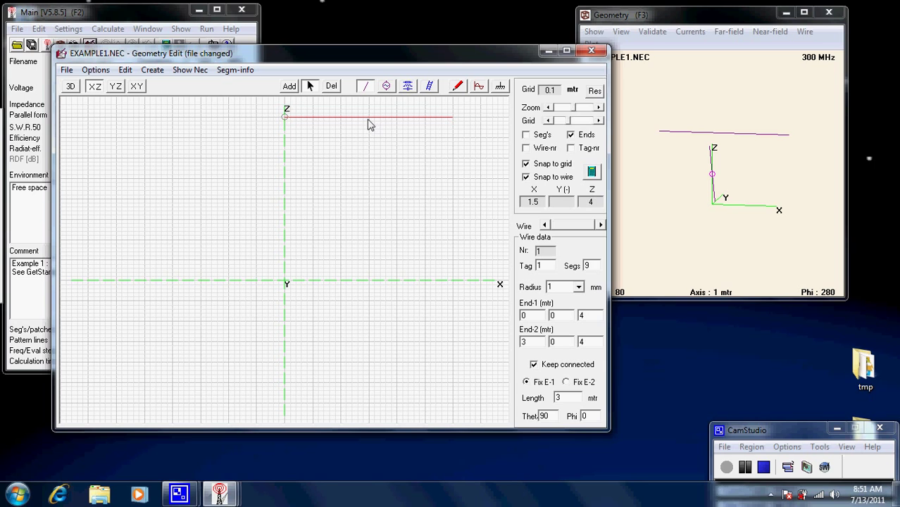
left_click(369, 124)
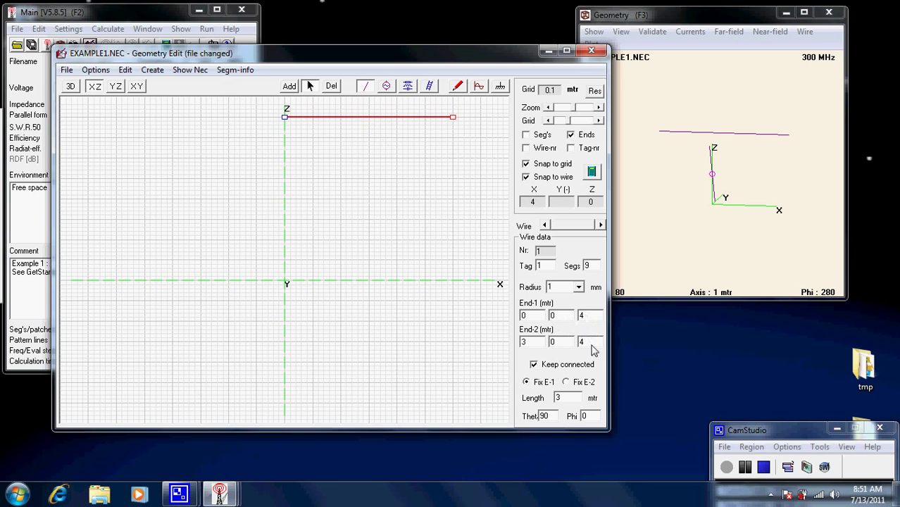
left_click(72, 84)
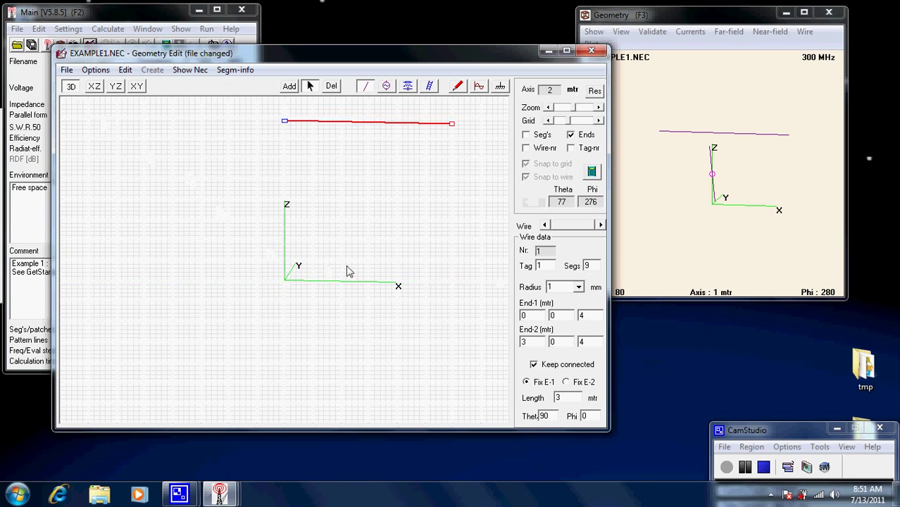
mouse_move(373, 258)
left_mouse_down()
mouse_move(288, 254)
mouse_move(364, 249)
left_mouse_up()
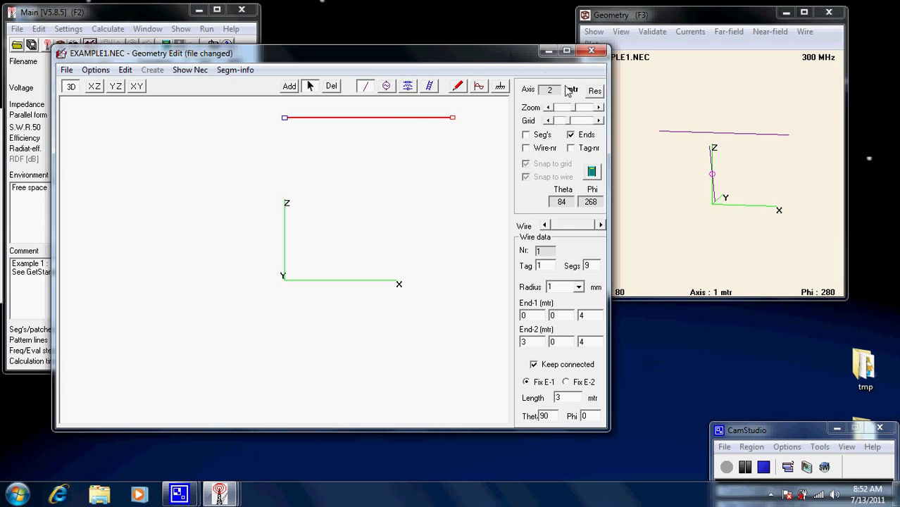
Add a voltage source at the centre of the raised wire.
left_click(387, 86)
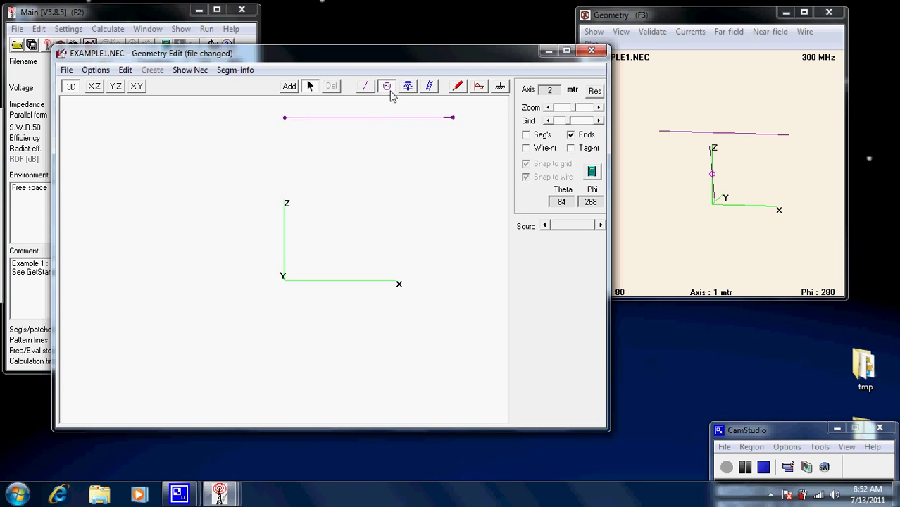
left_click(290, 88)
left_click(368, 117)
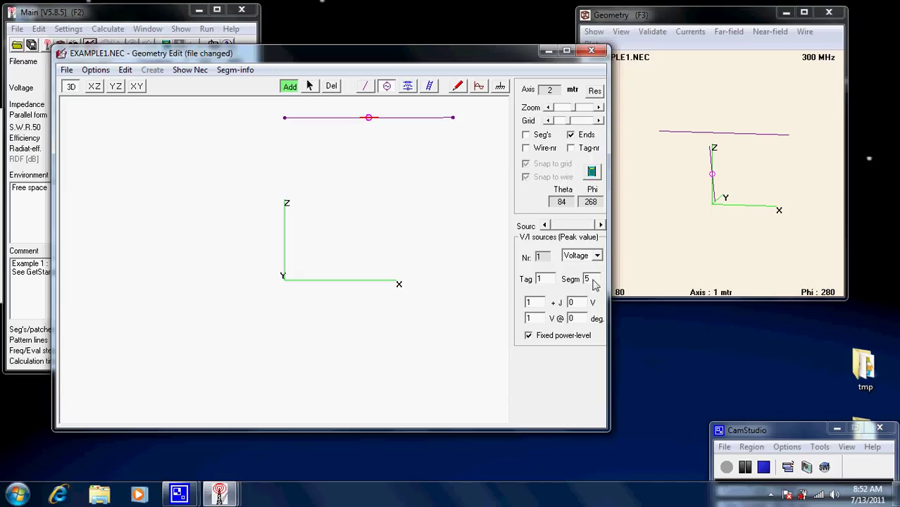
left_click(387, 119)
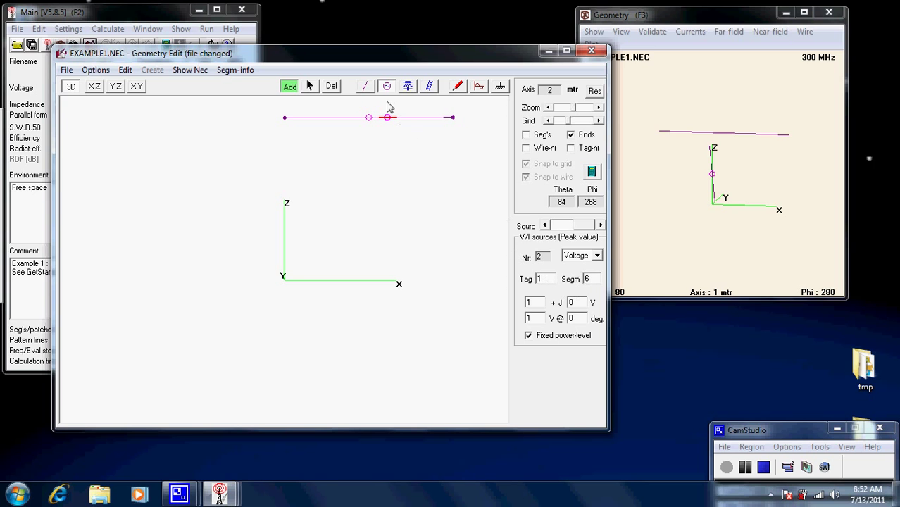
Delete the extra source at segment 6 and keep the one on segment 5.
left_click(331, 86)
left_click(387, 118)
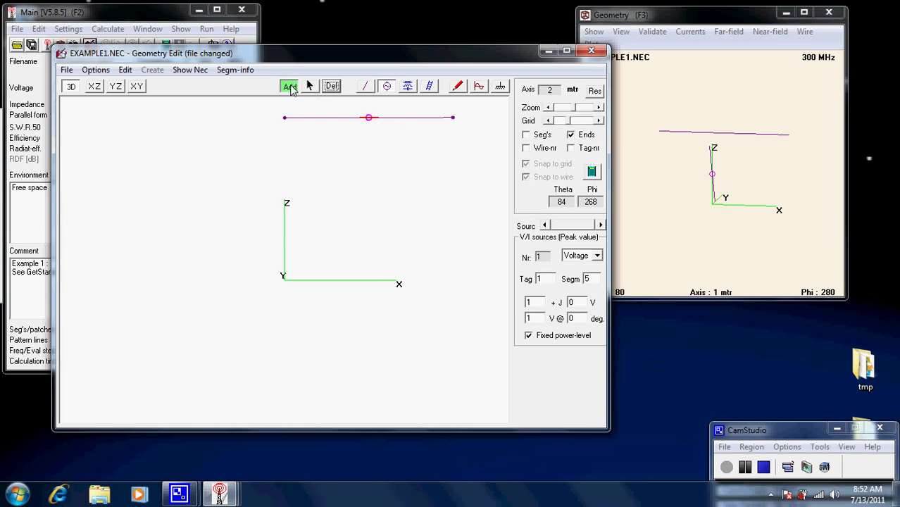
left_click(310, 87)
left_click_drag(371, 122, 388, 120)
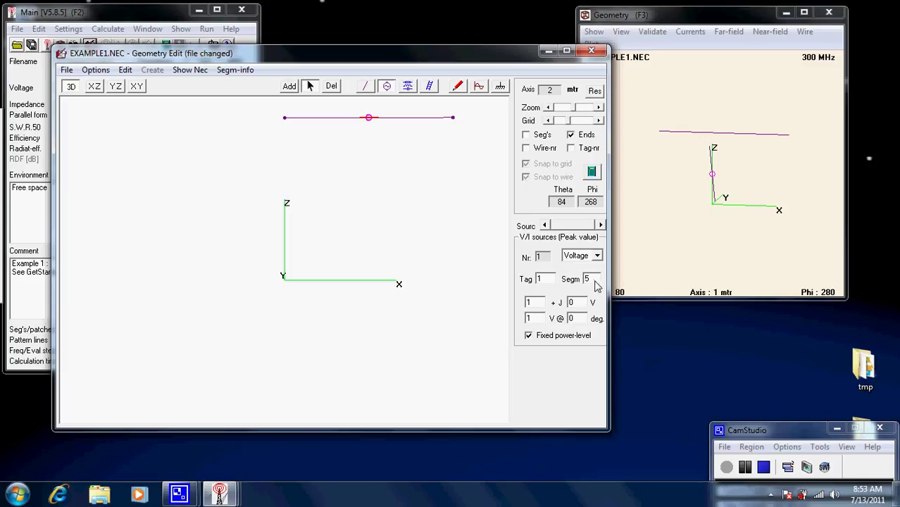
left_click_drag(592, 282, 580, 281)
left_click(393, 198)
Change the model frequency from 300 MHz to 50 MHz (5.996 m wavelength).
left_click(481, 88)
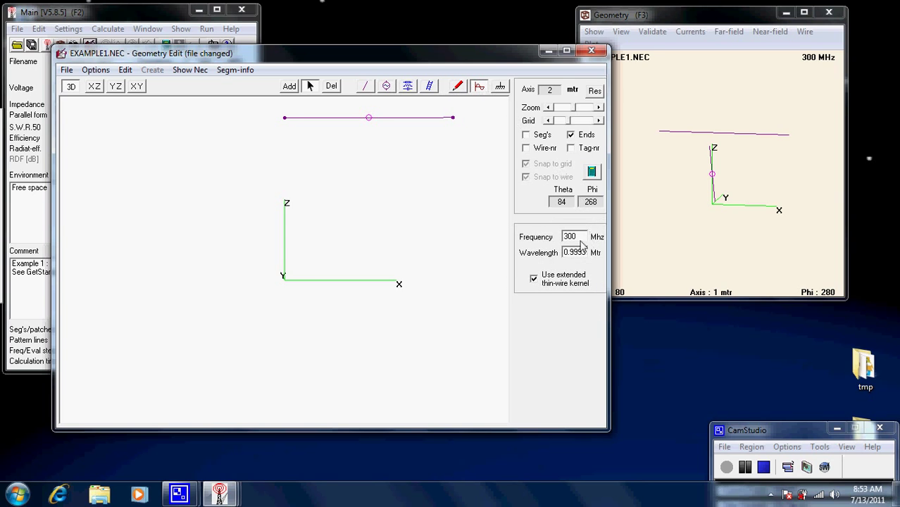
left_click_drag(581, 241, 535, 243)
left_click(289, 86)
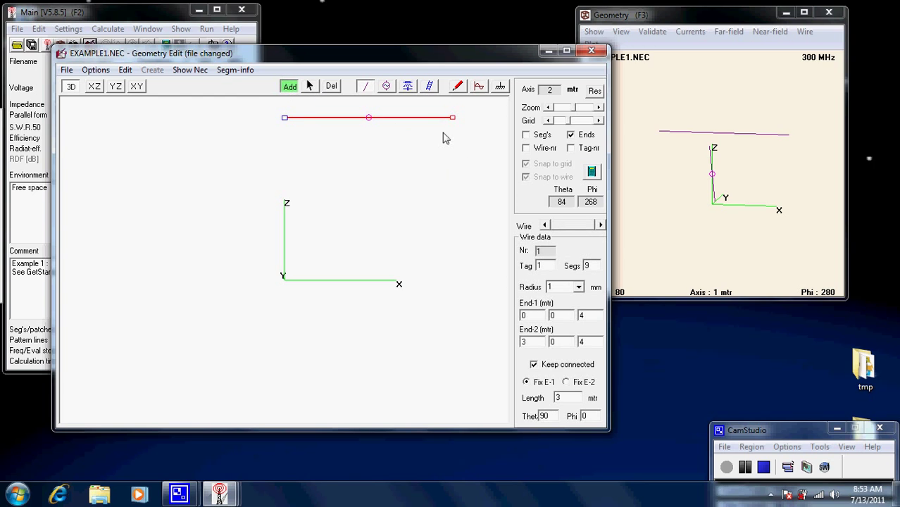
left_click(478, 87)
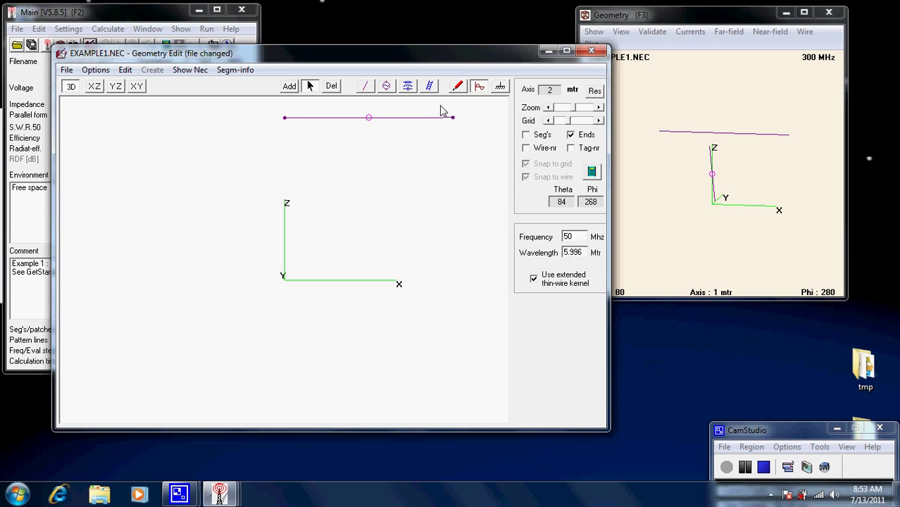
left_click(592, 173)
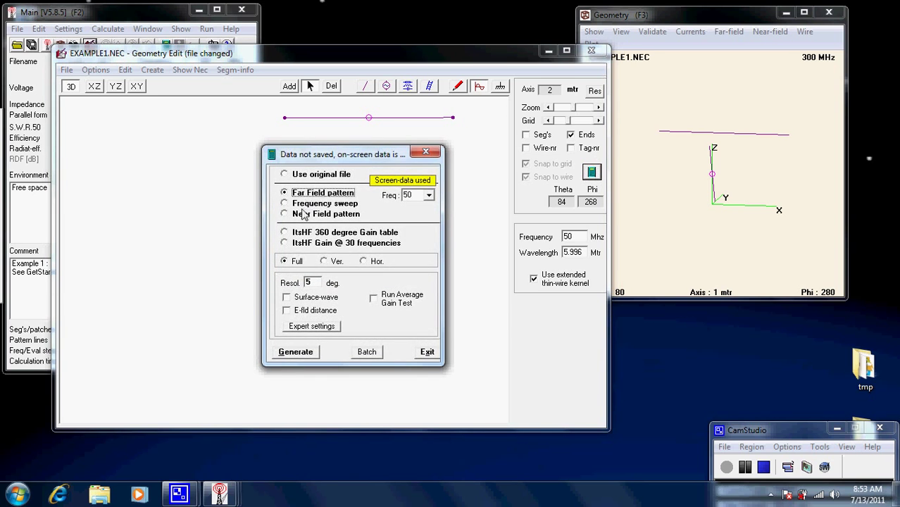
Generate the 50 MHz free-space pattern and toggle between horizontal and vertical planes.
left_click(308, 349)
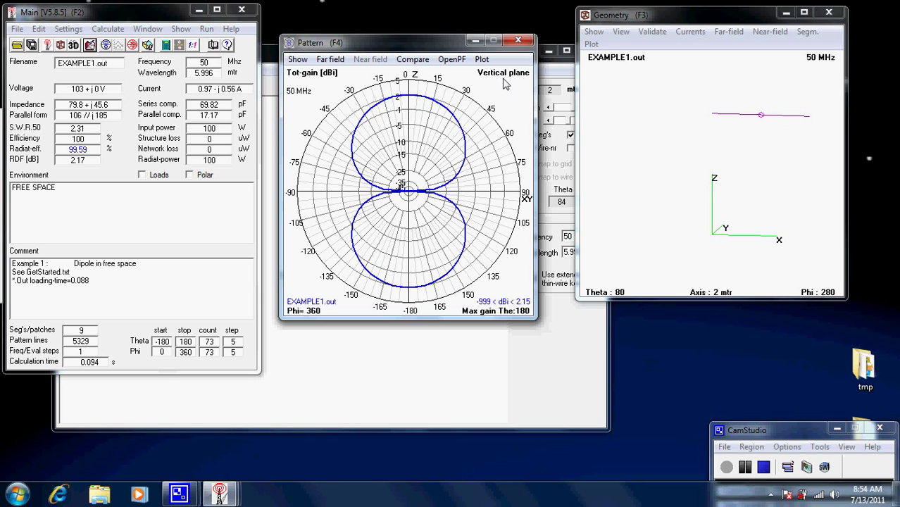
key("space")
key("space")
key("space")
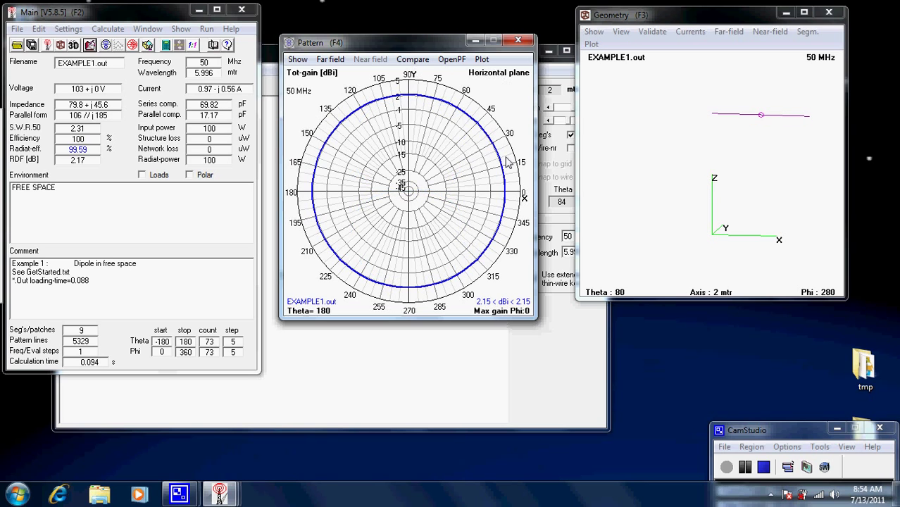
key("space")
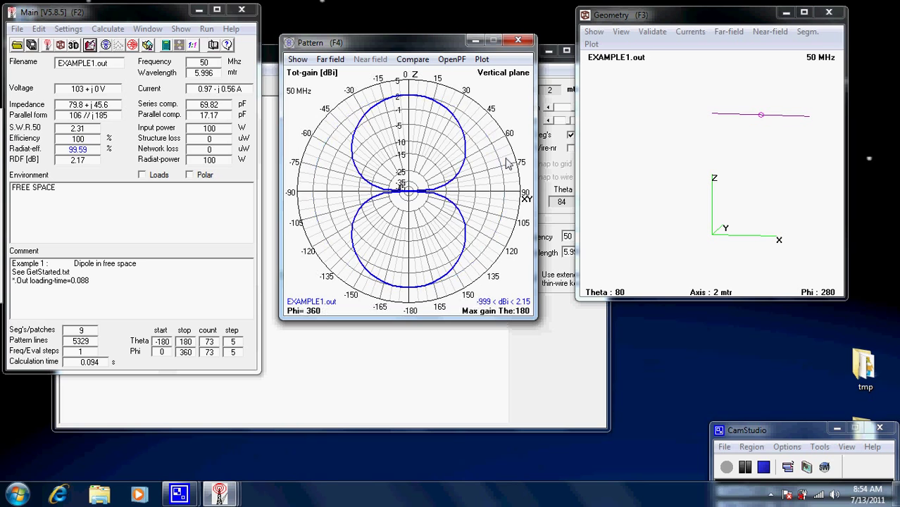
Set the model's ground to real ground of the rocky, steep hills type.
left_click(441, 351)
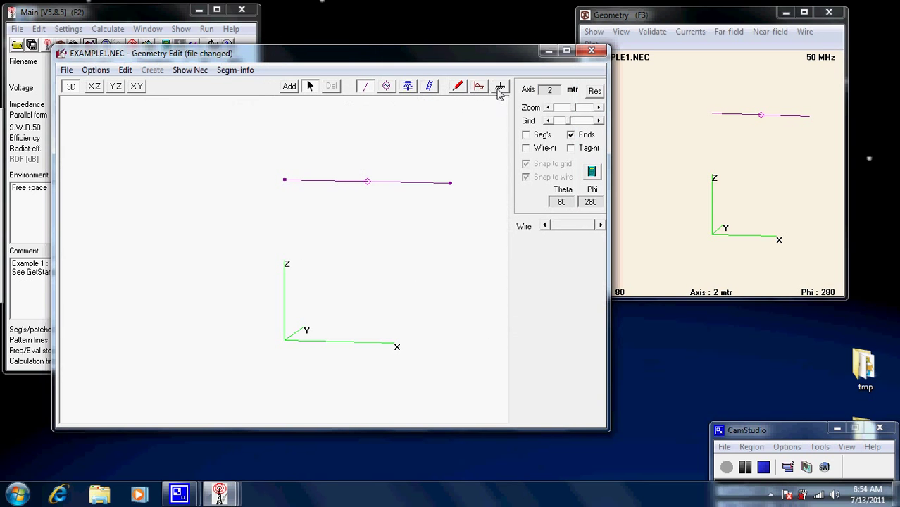
left_click(500, 88)
left_click(596, 240)
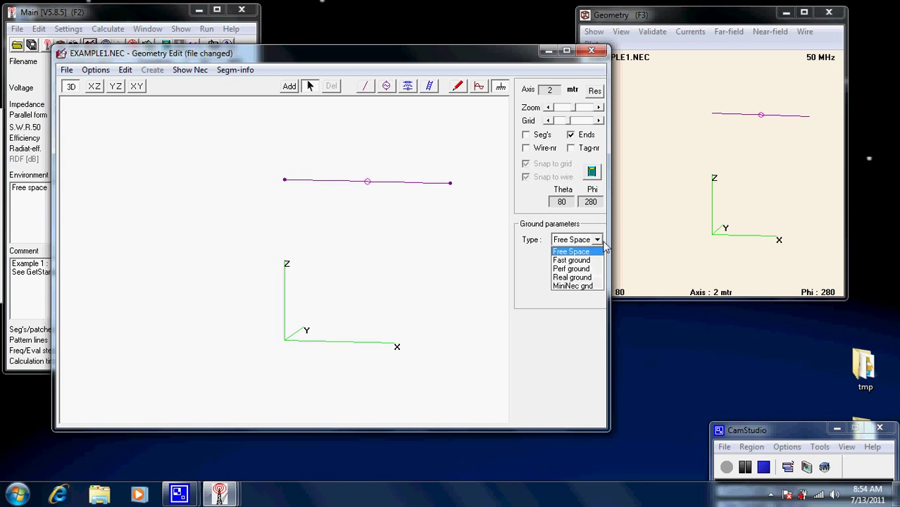
left_click(572, 277)
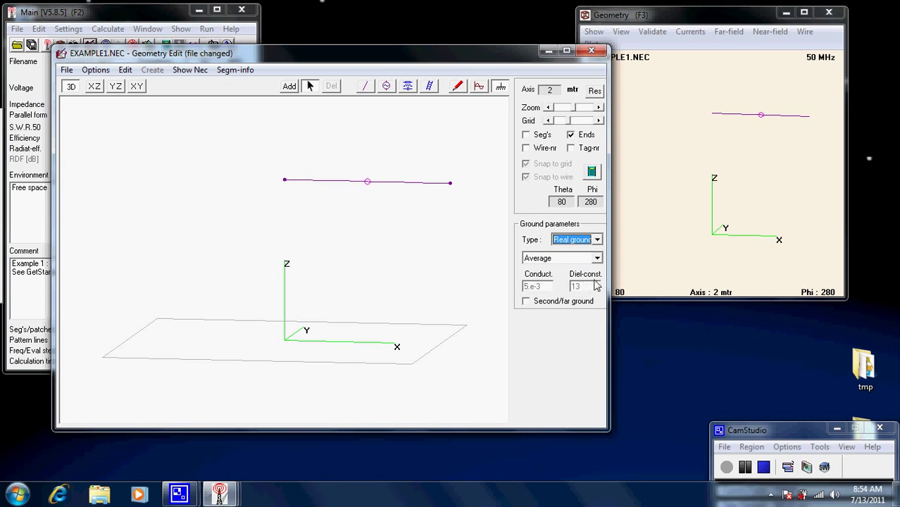
left_click(596, 258)
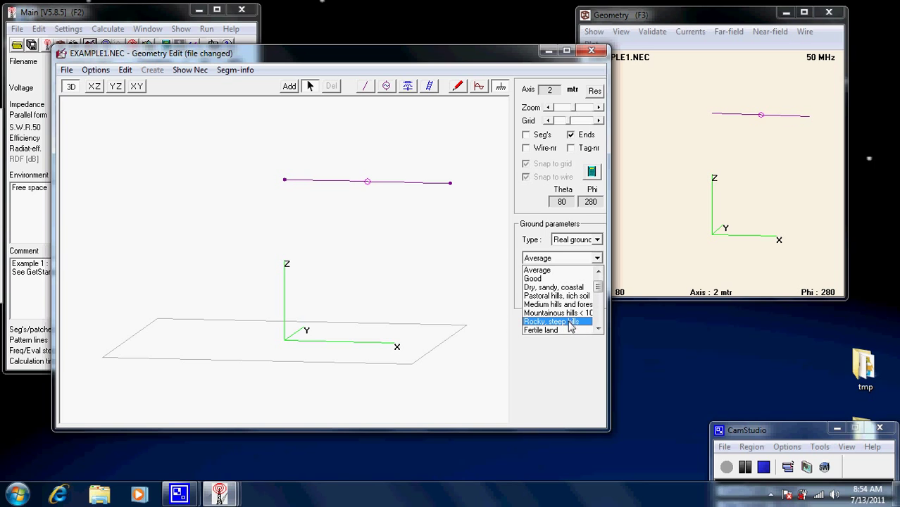
left_click(571, 321)
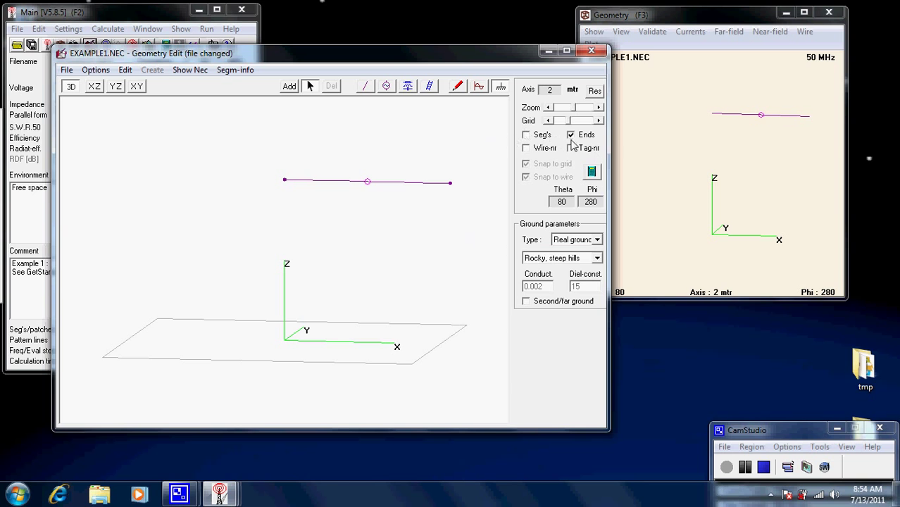
Recompute the far-field pattern over rocky ground and compare both planes.
left_click(591, 172)
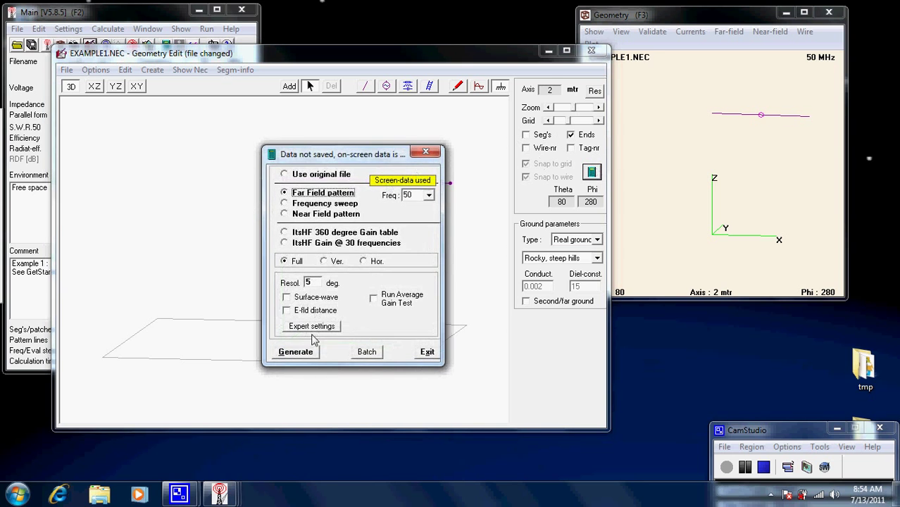
left_click(297, 352)
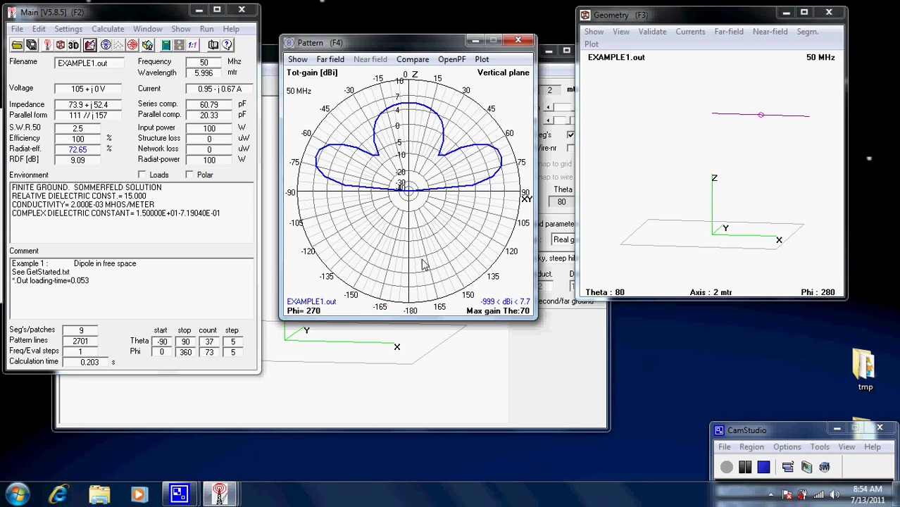
key("space")
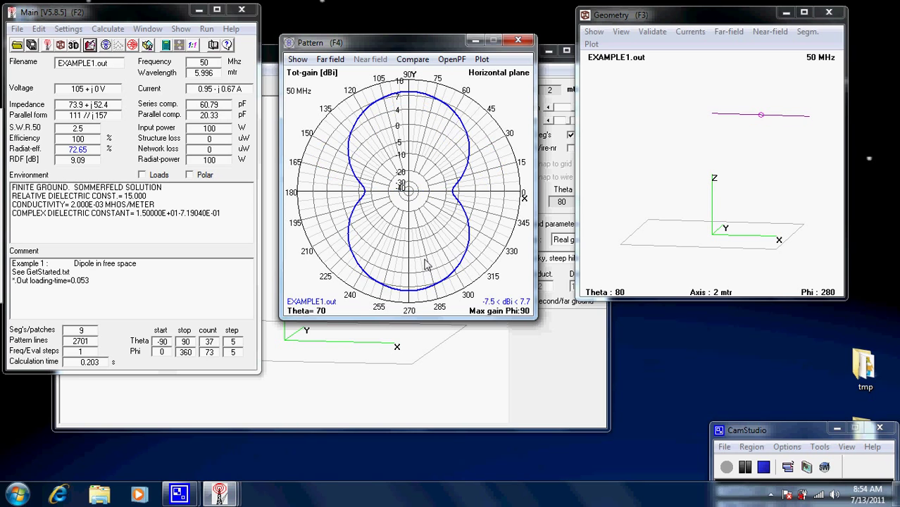
key("space")
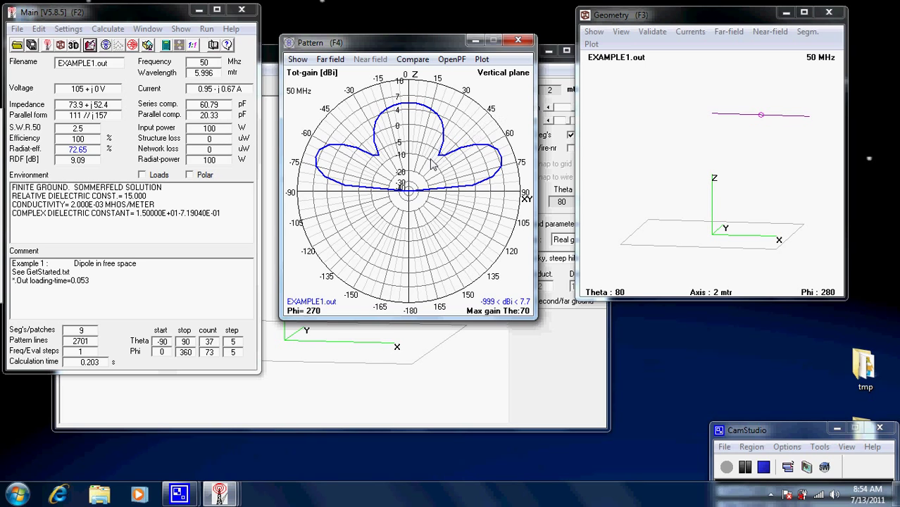
Mark the vertical-plane main lobes at 70° with 7.7 dB gain and 25° beamwidth.
key("space")
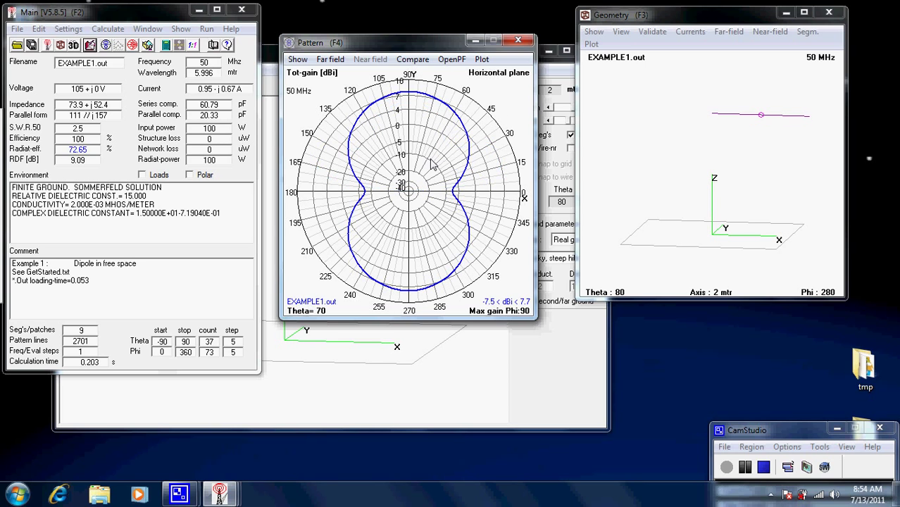
key("space")
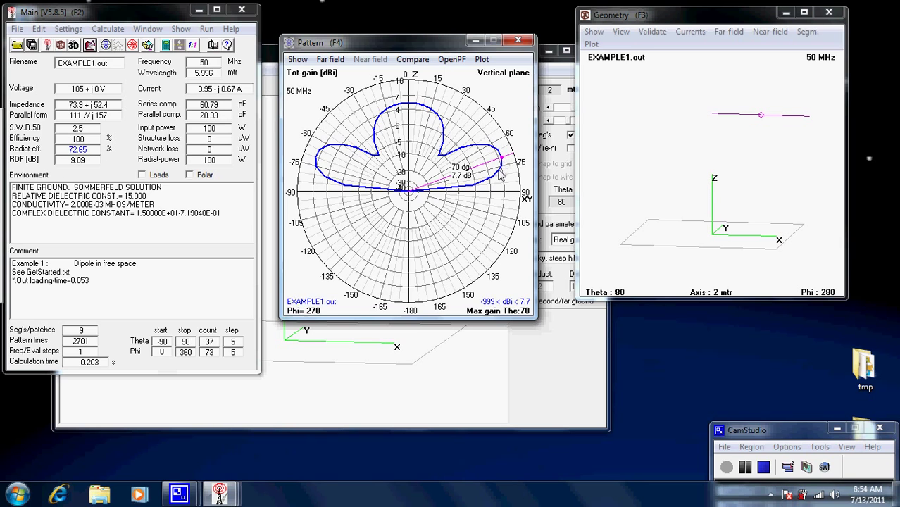
left_click(501, 176)
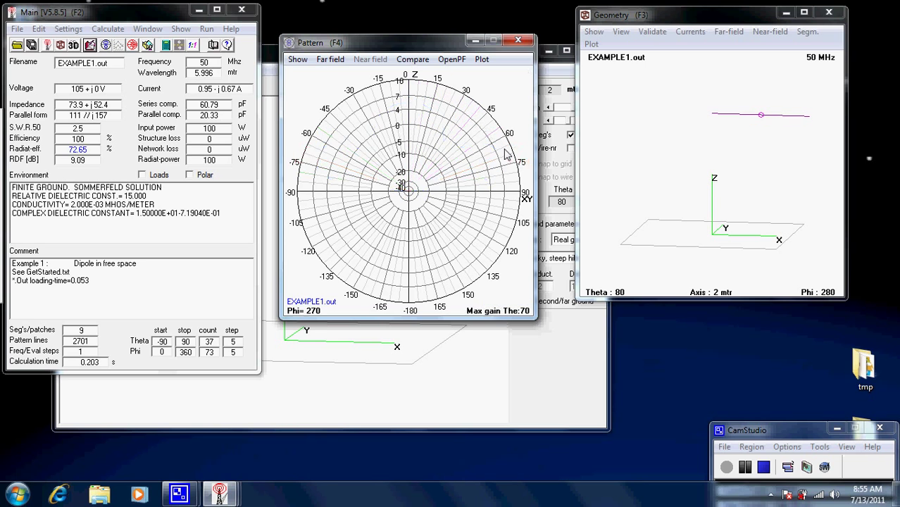
View the 65° elevation horizontal cut with 7.43 dB peaks, then return to vertical.
left_click(441, 228)
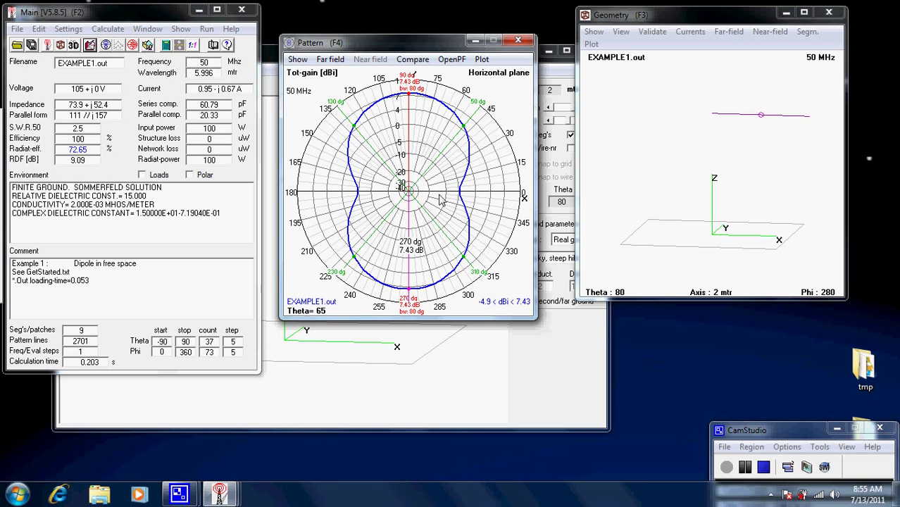
left_click(438, 197)
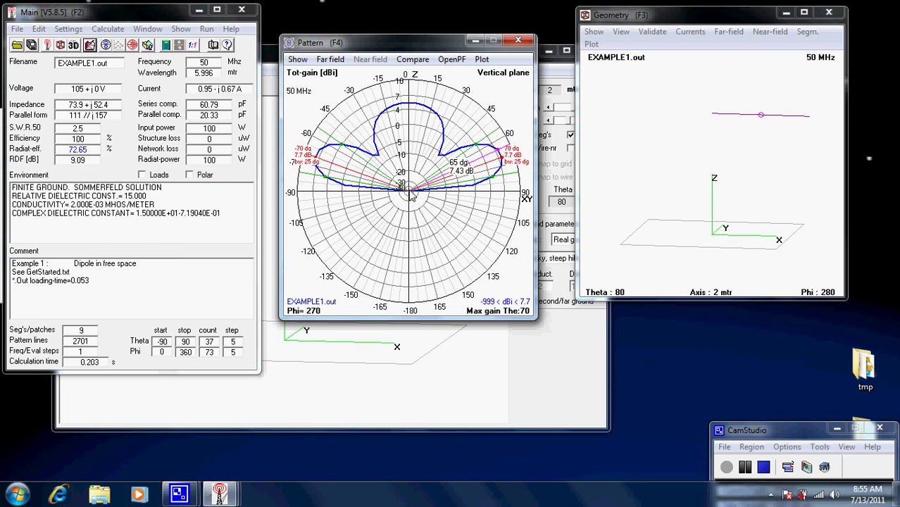
left_click(416, 202)
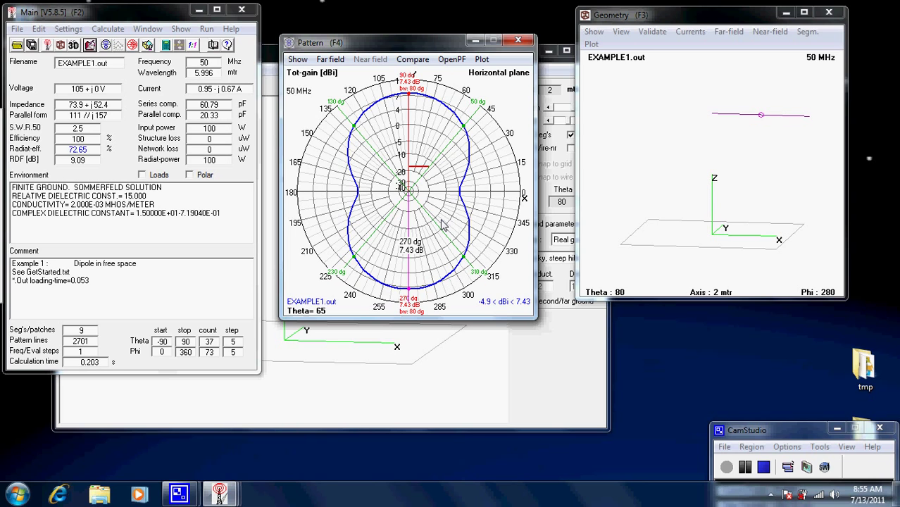
left_click(442, 224)
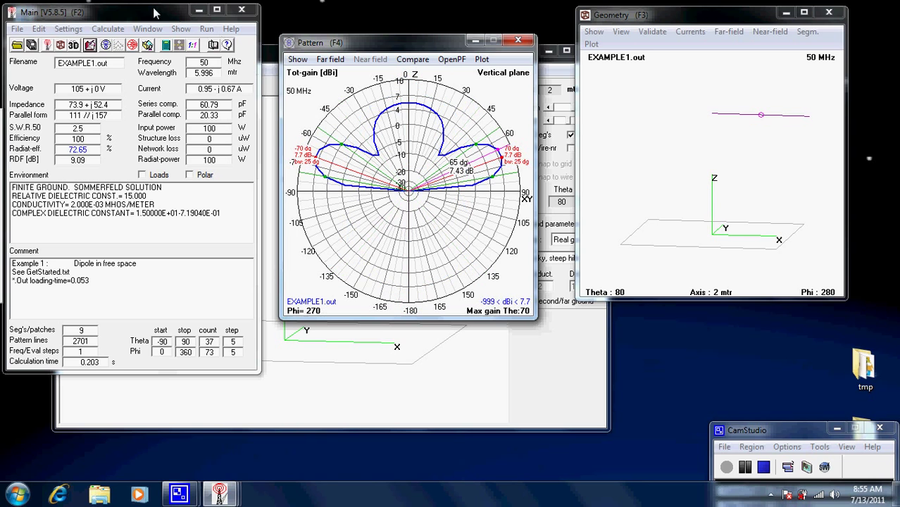
Save the grounded dipole model and close Geometry Edit.
left_click(478, 401)
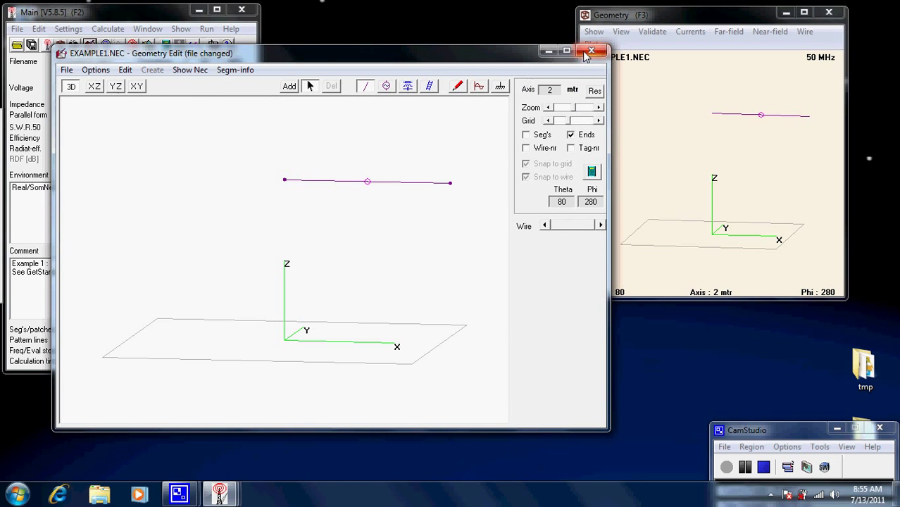
left_click(65, 71)
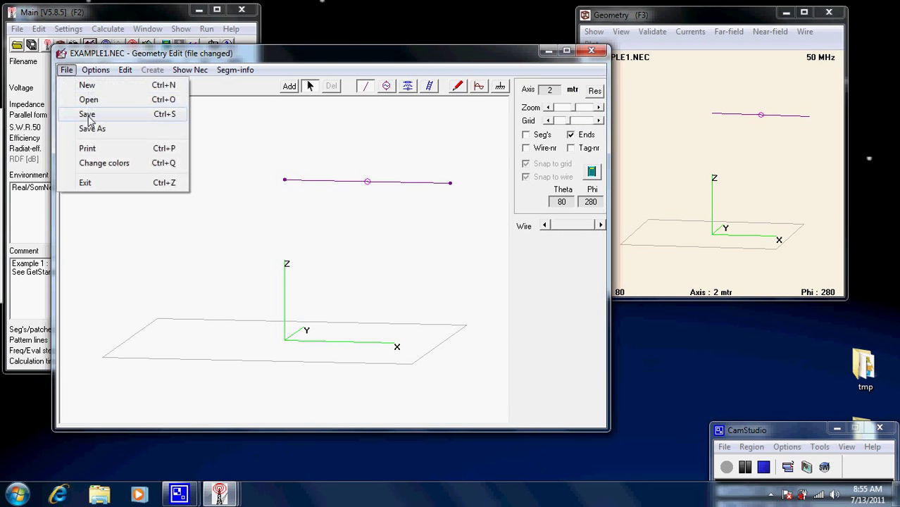
left_click(88, 114)
left_click(595, 56)
Make NEC editor (new) the default and open EXAMPLE1.NEC in it.
left_click(73, 30)
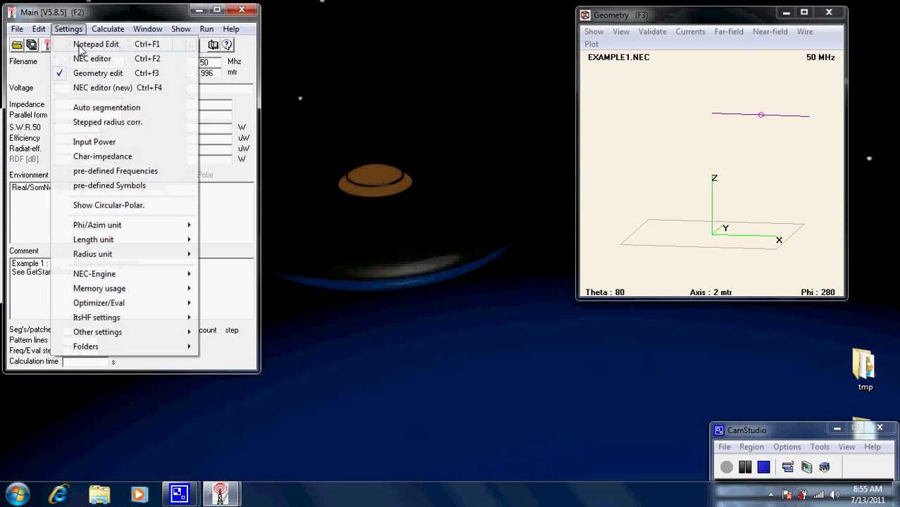
left_click(102, 87)
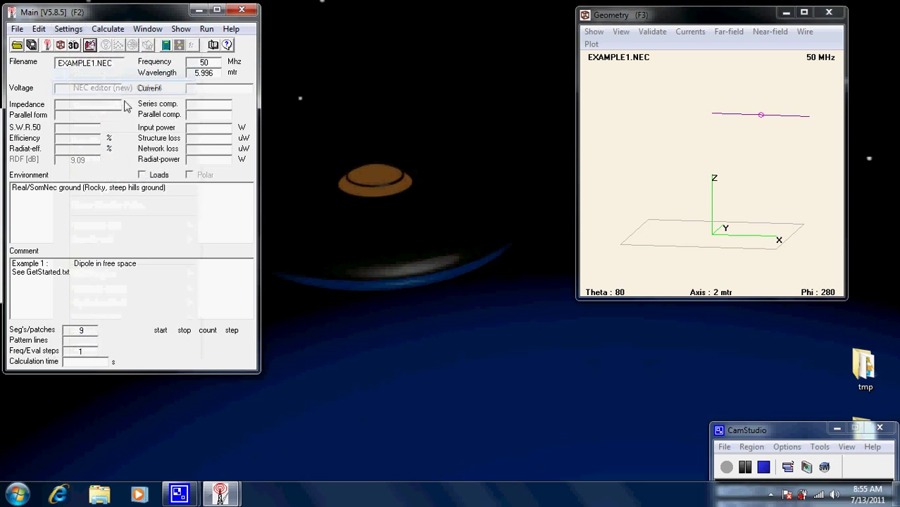
left_click(78, 28)
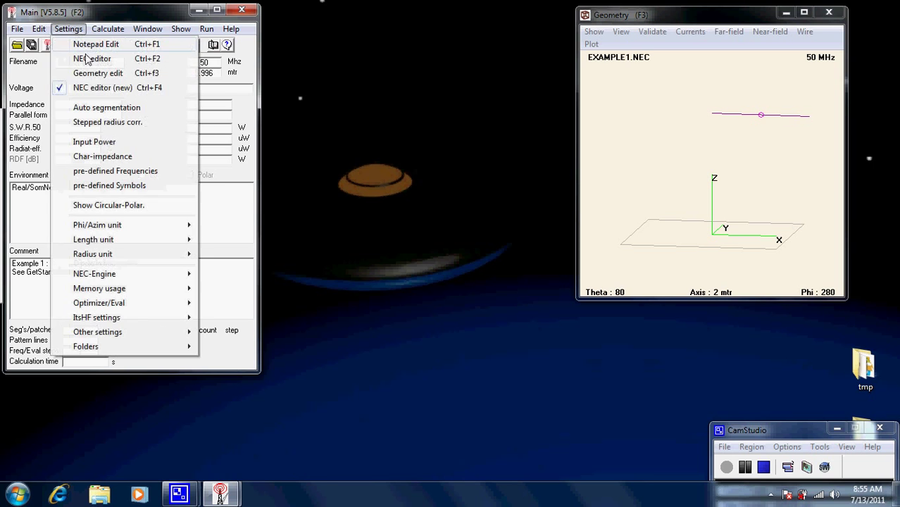
left_click(90, 16)
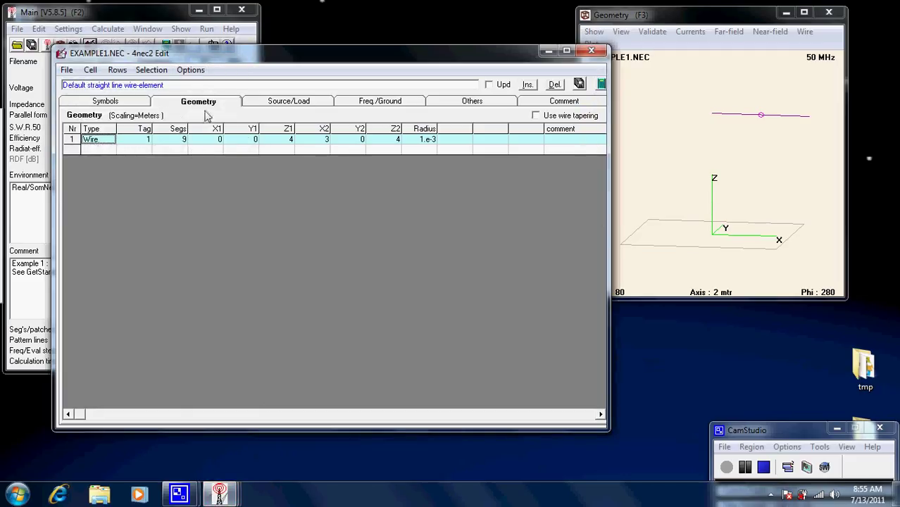
left_click(124, 102)
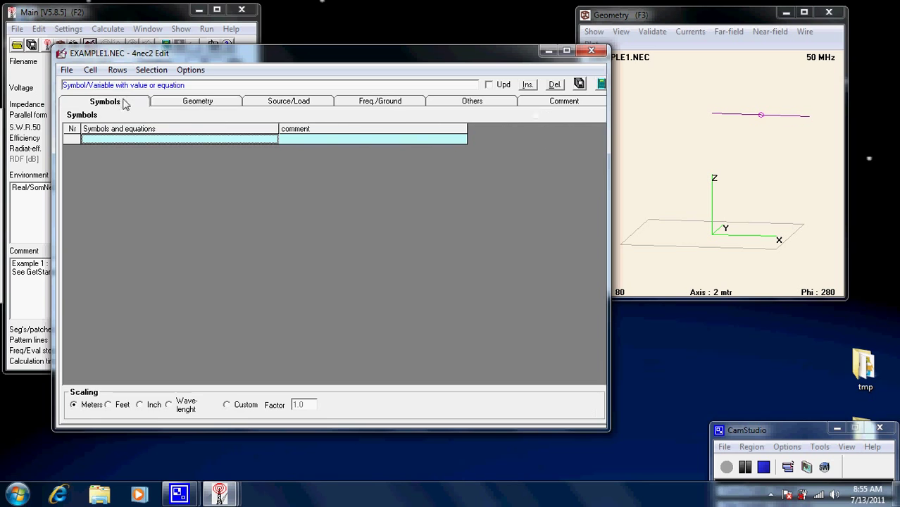
left_click(192, 103)
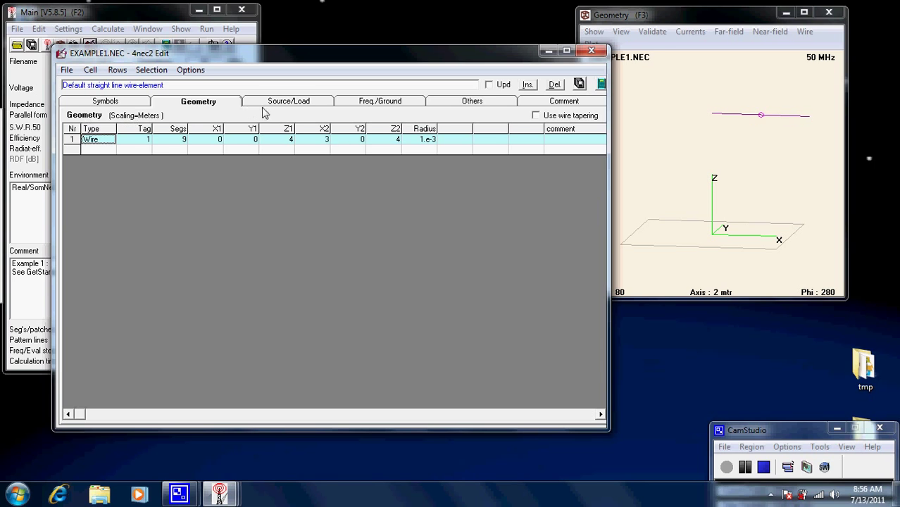
left_click(287, 103)
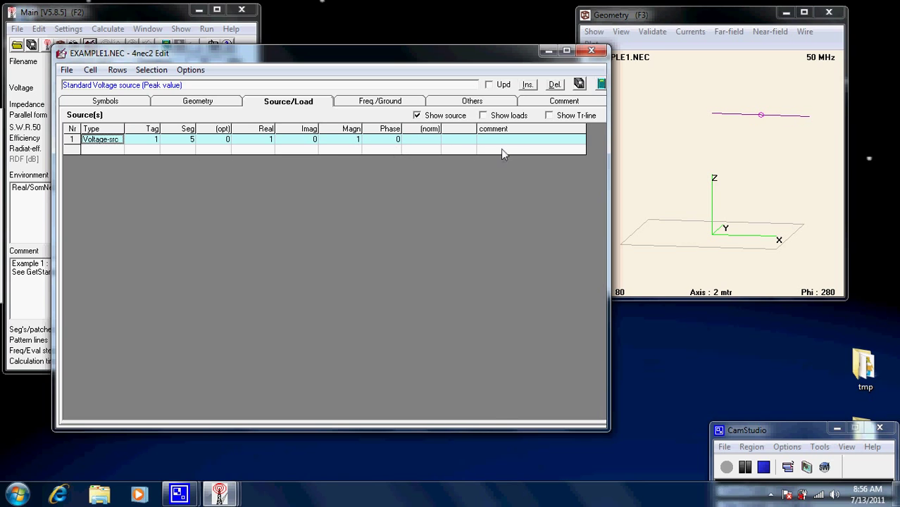
left_click(389, 105)
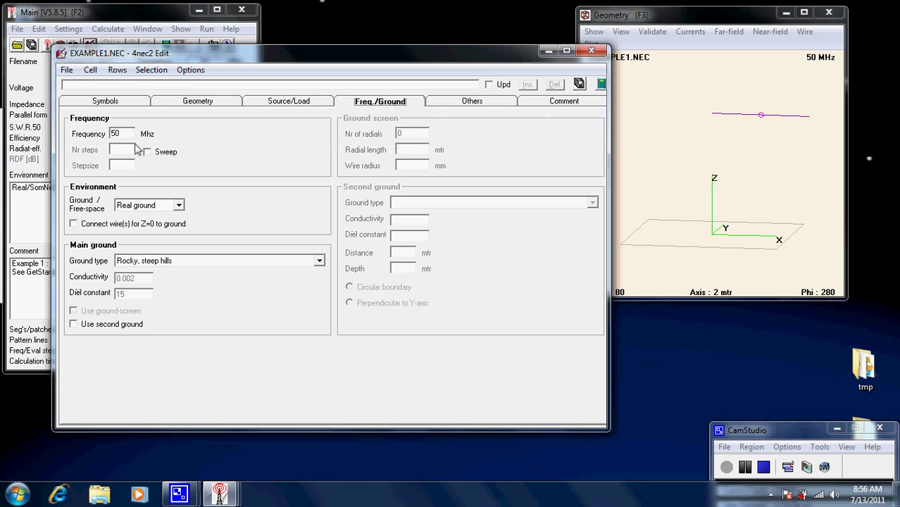
left_click(179, 206)
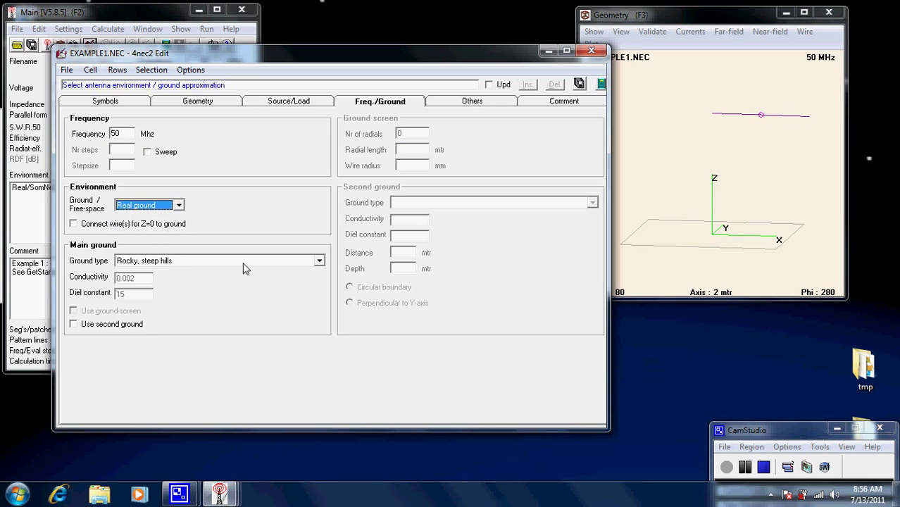
left_click(318, 262)
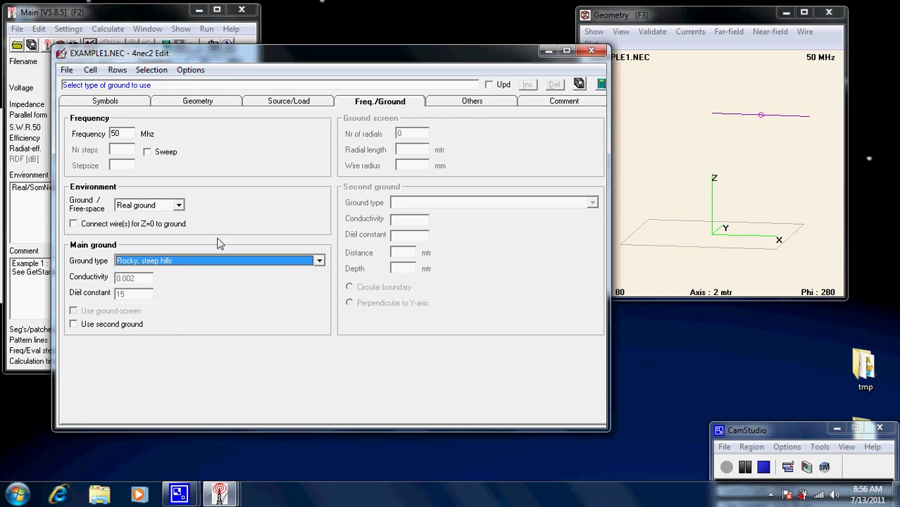
left_click(470, 103)
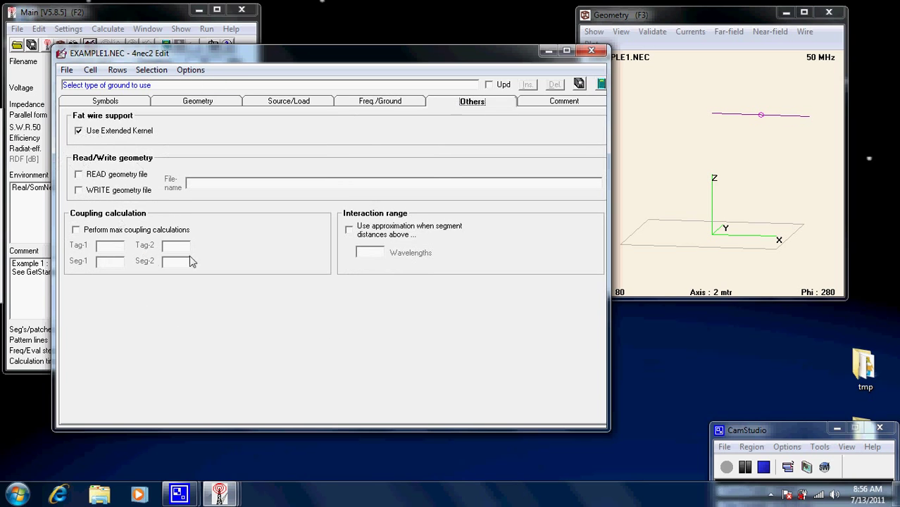
left_click(575, 102)
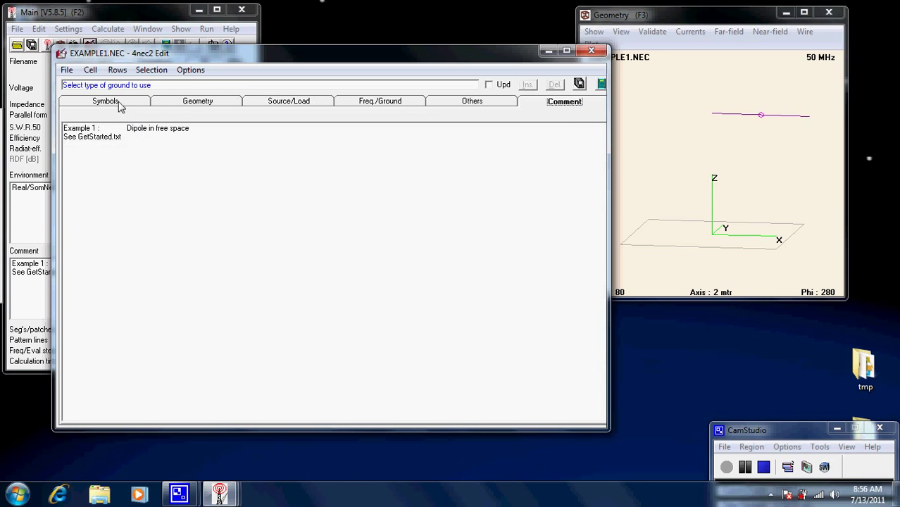
left_click(210, 106)
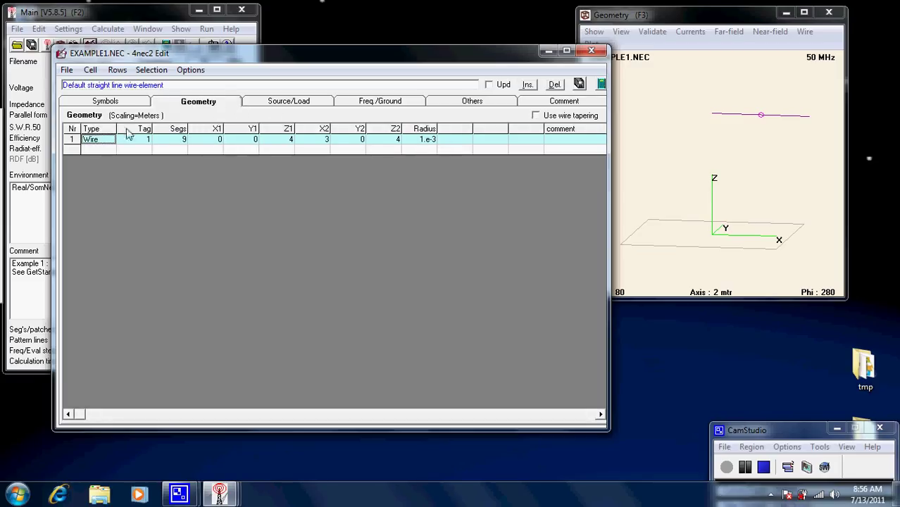
Add a second wire row: tag 2, 9 segments, first end at (1,1,3).
left_click(90, 153)
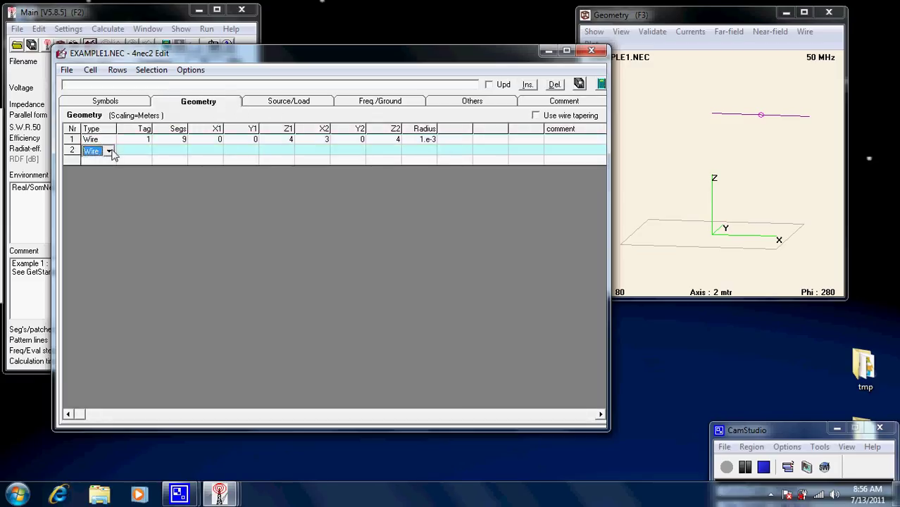
left_click(109, 151)
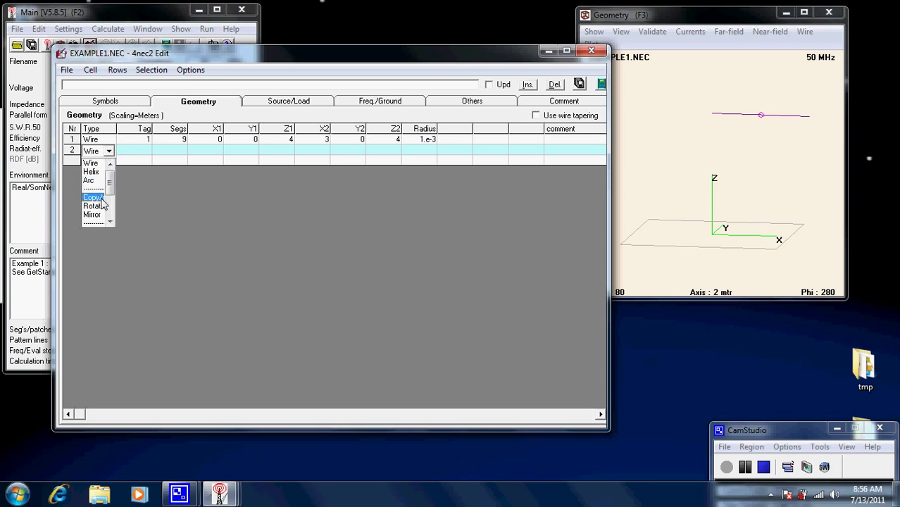
left_click(130, 152)
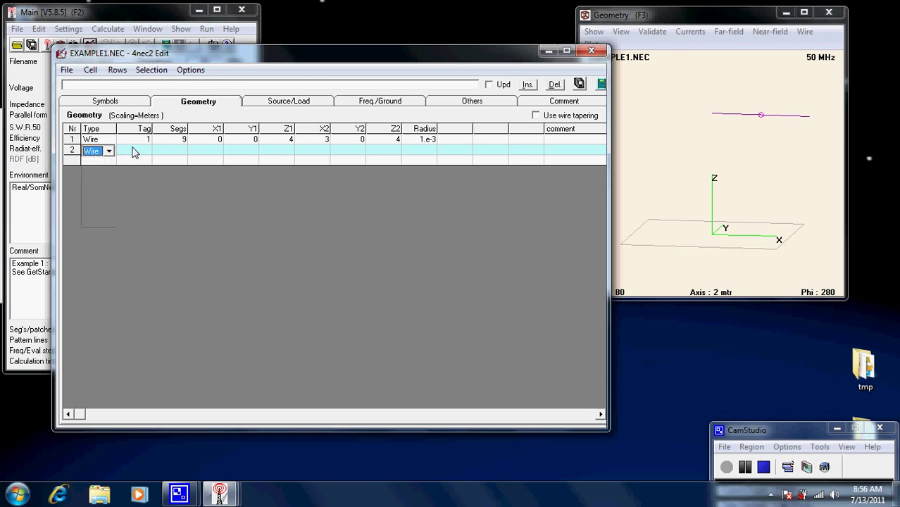
type("2")
key("Tab")
type("9")
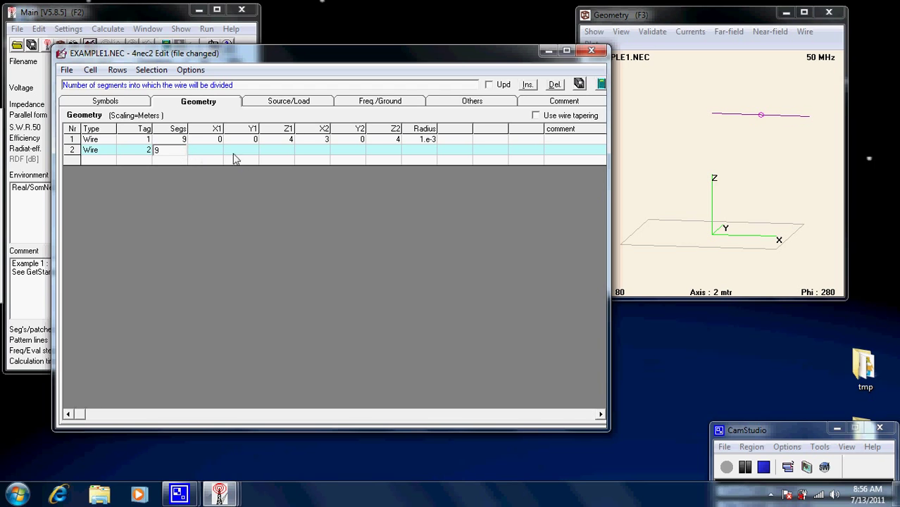
key("Tab")
type("1")
key("Tab")
type("1")
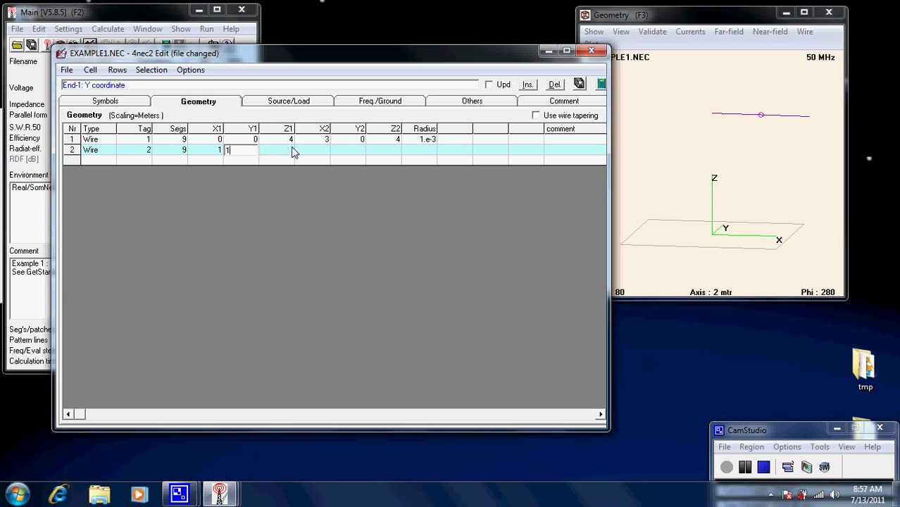
key("Tab")
type("3")
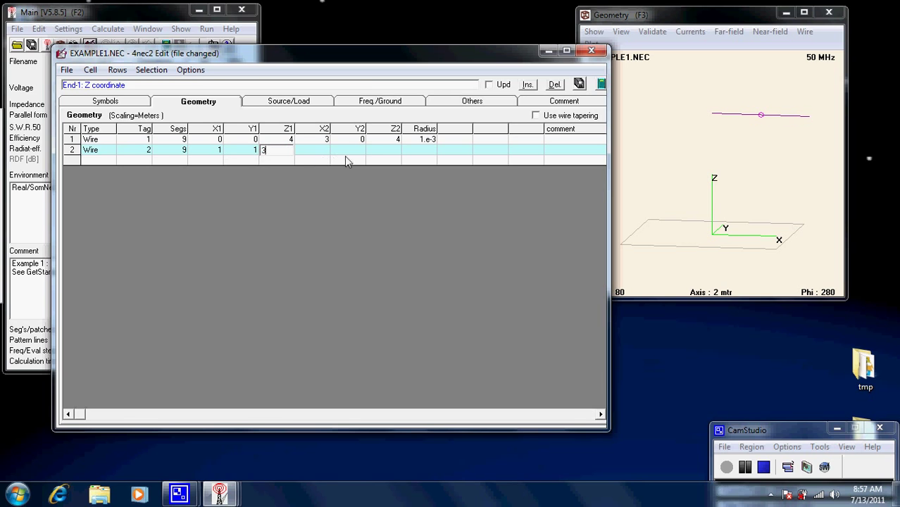
key("Tab")
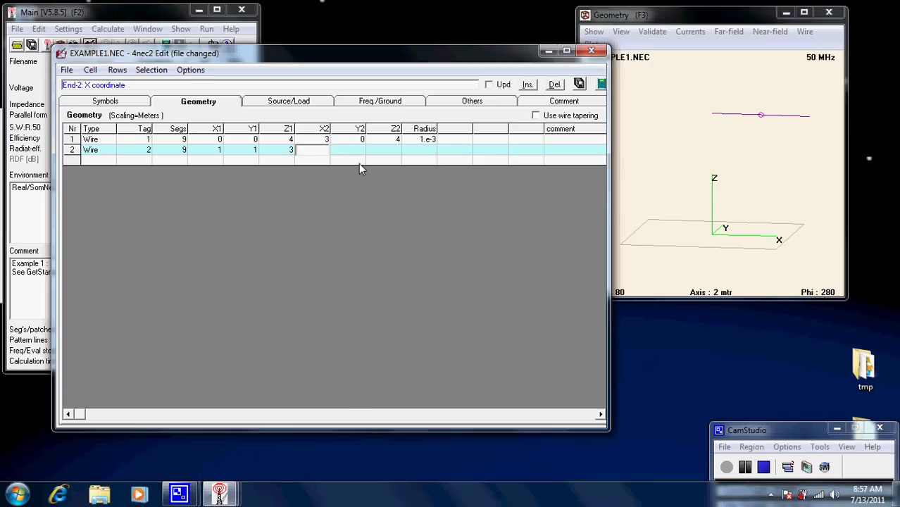
Set the second wire's end to (5,5,5) with radius 1e-3 and save.
type("5")
key("Tab")
key("Tab")
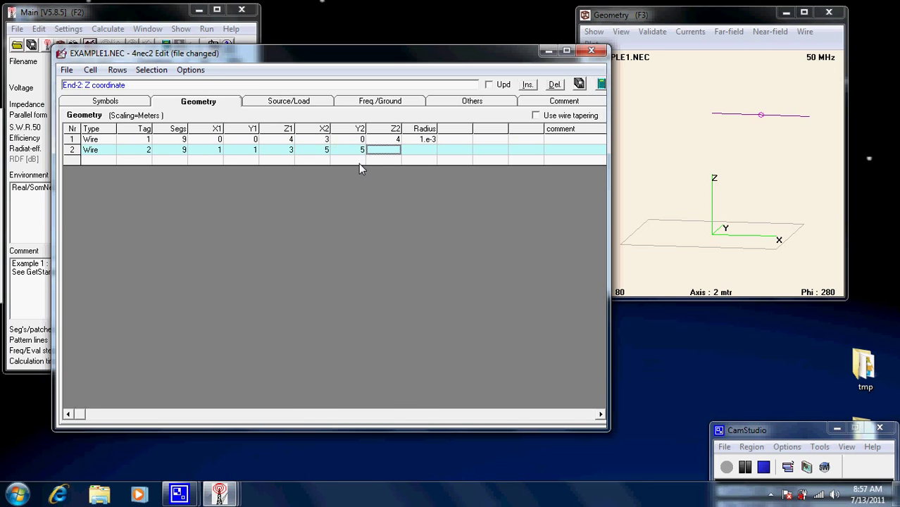
type("5")
key("Tab")
type("1e-3")
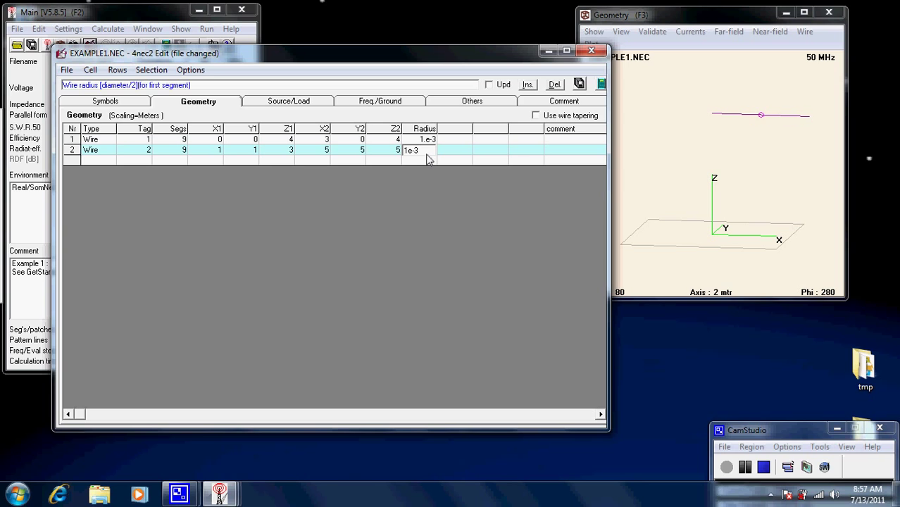
key("Return")
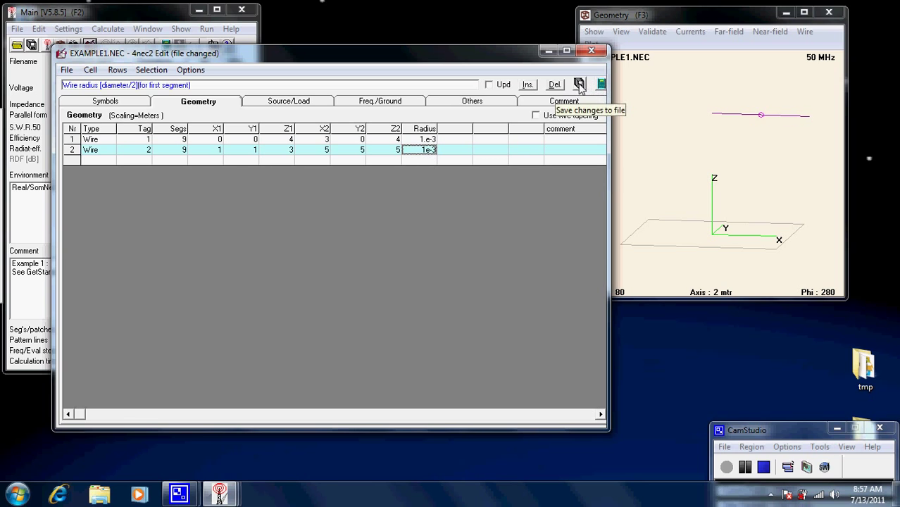
left_click(579, 85)
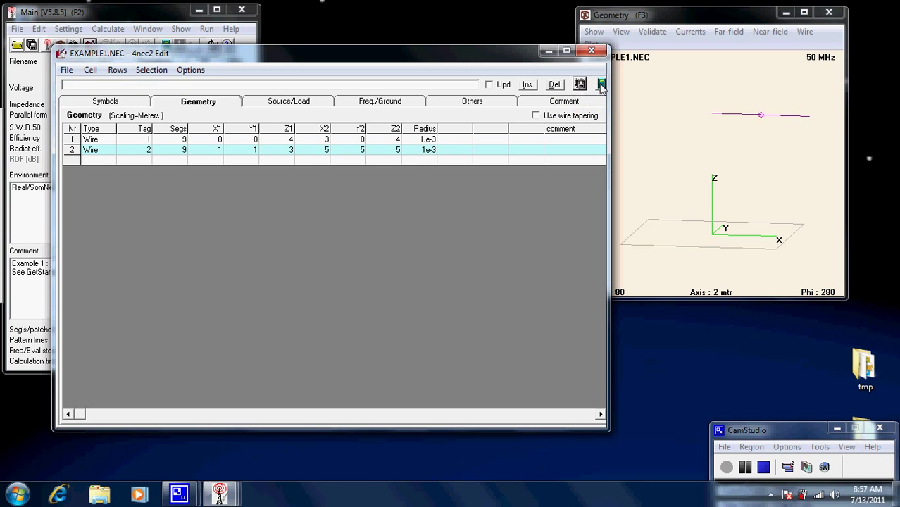
Run the NEC calculation for both wires and rotate the 3D view to inspect them.
left_click(601, 85)
left_click(304, 349)
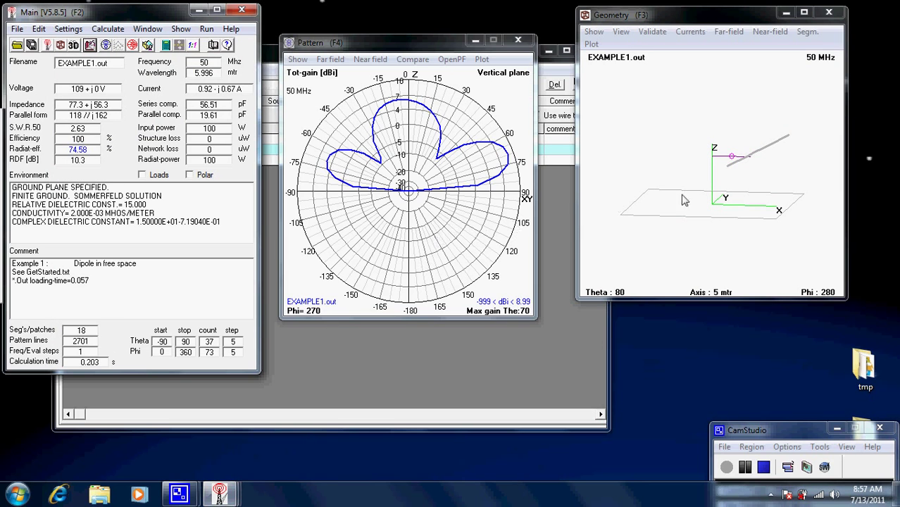
left_click_drag(788, 181, 670, 170)
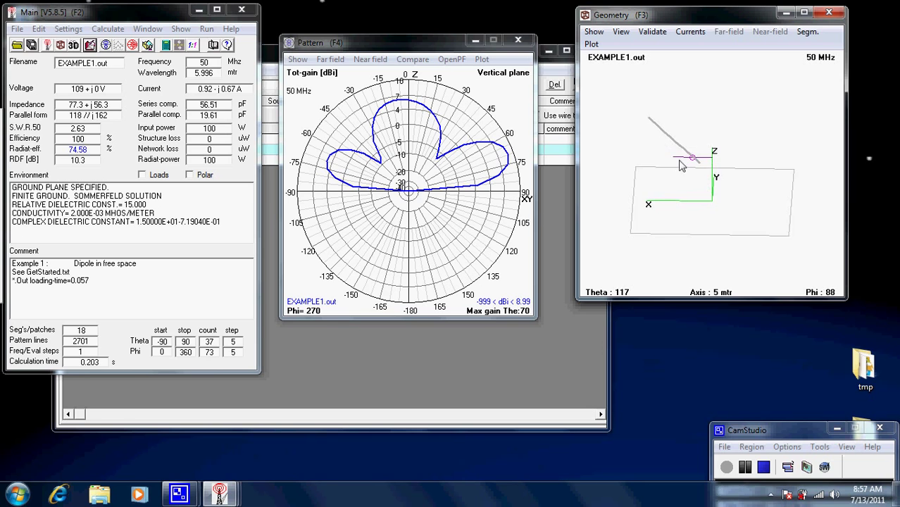
left_click_drag(673, 170, 663, 158)
left_click(510, 333)
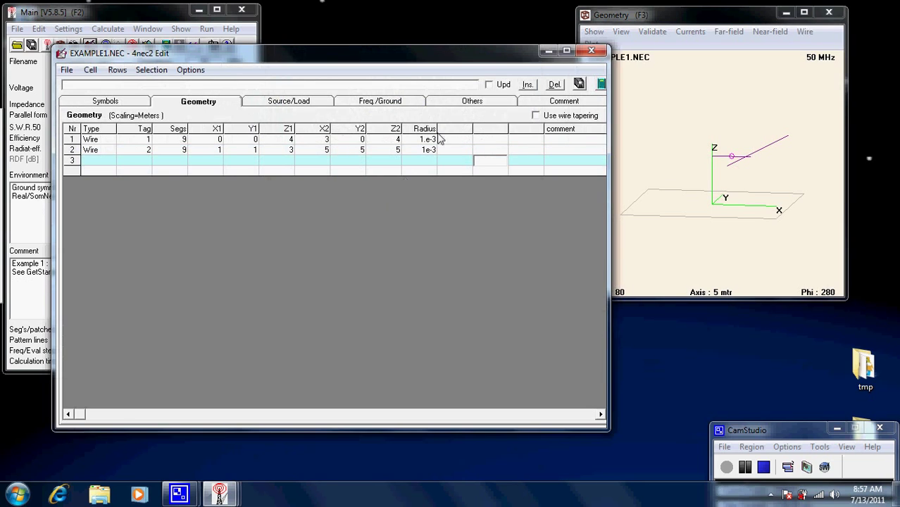
Set wire 2's Z2 height to symbol height1, defined as height1=7.
left_click(397, 150)
type("height1")
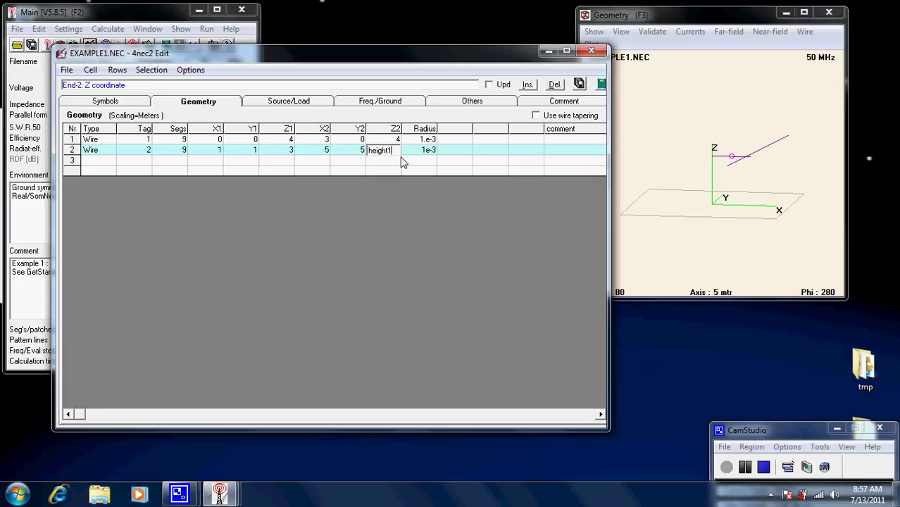
key("Return")
left_click(119, 103)
left_click(147, 141)
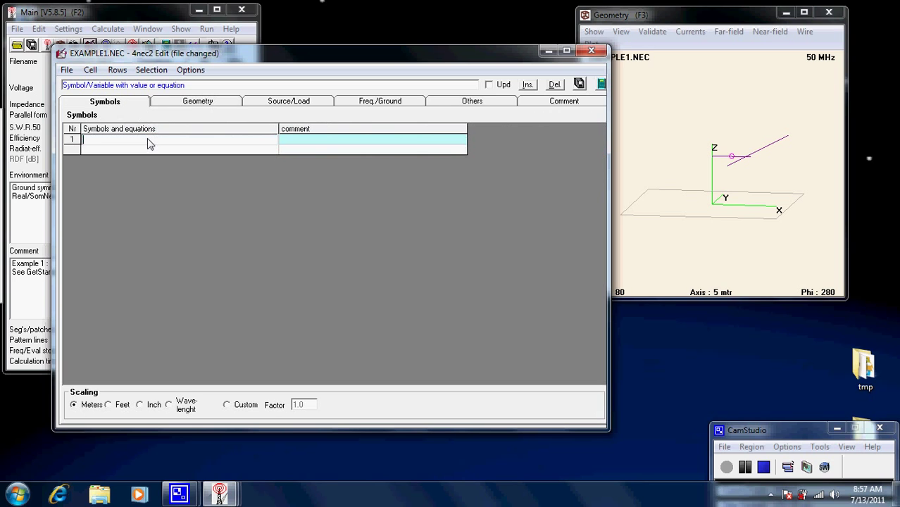
type("height1=7")
key("Return")
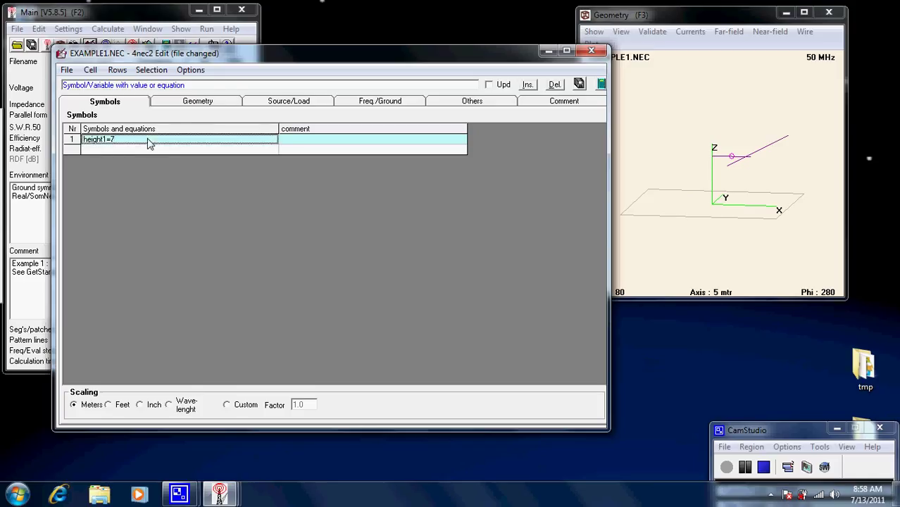
Save and recalculate the pattern, giving 75 + j52.8 ohm and 7.92 dBi.
left_click(578, 85)
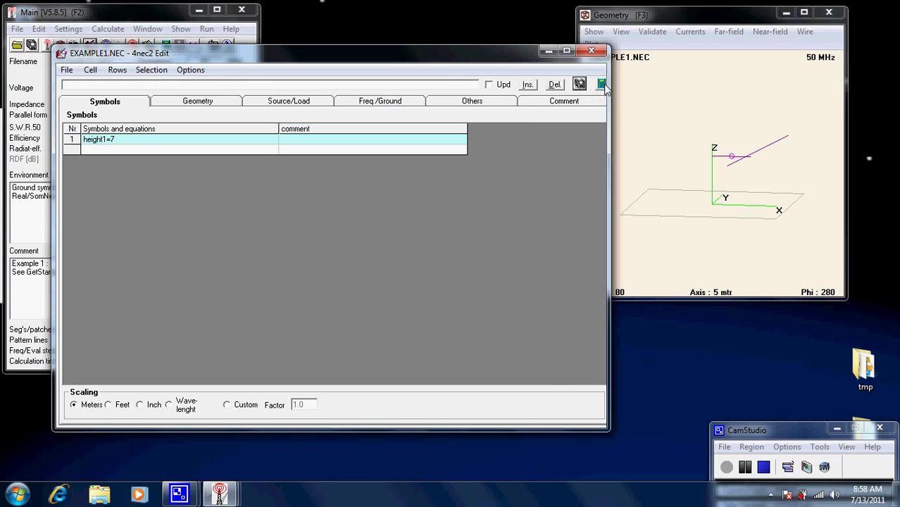
left_click(600, 84)
left_click(313, 351)
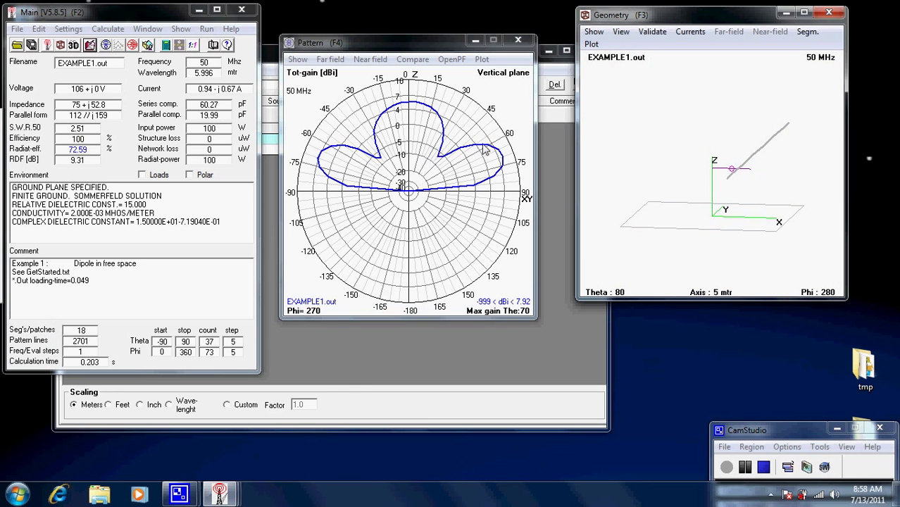
left_click(548, 158)
Change the height1 symbol from 7 to 6 in the Symbols table.
left_click(188, 105)
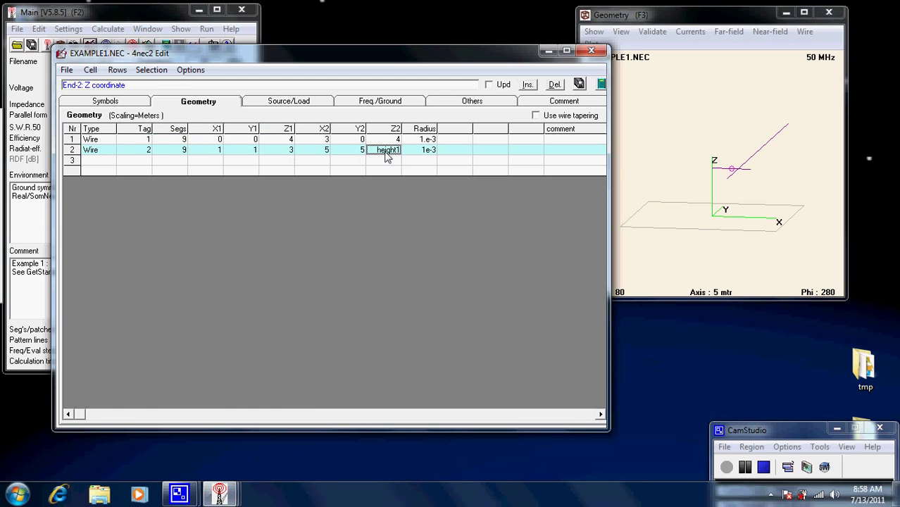
left_click(131, 104)
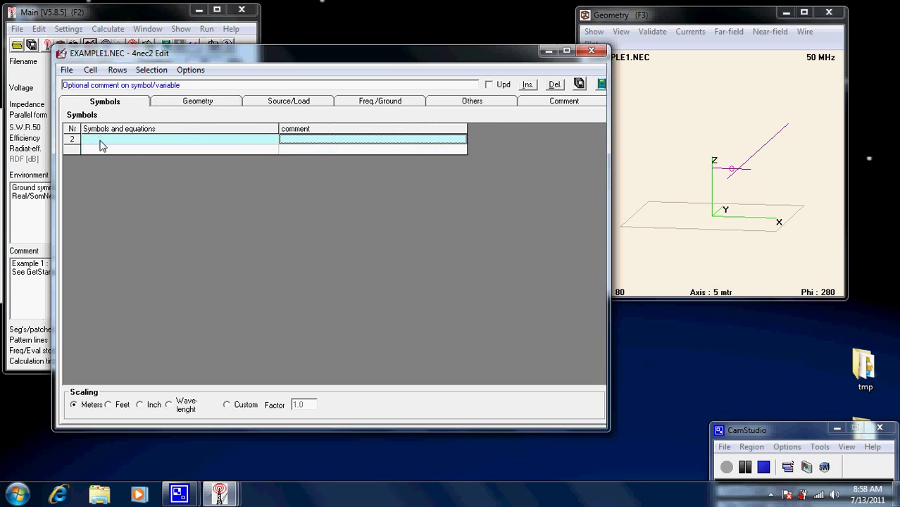
left_click(75, 131)
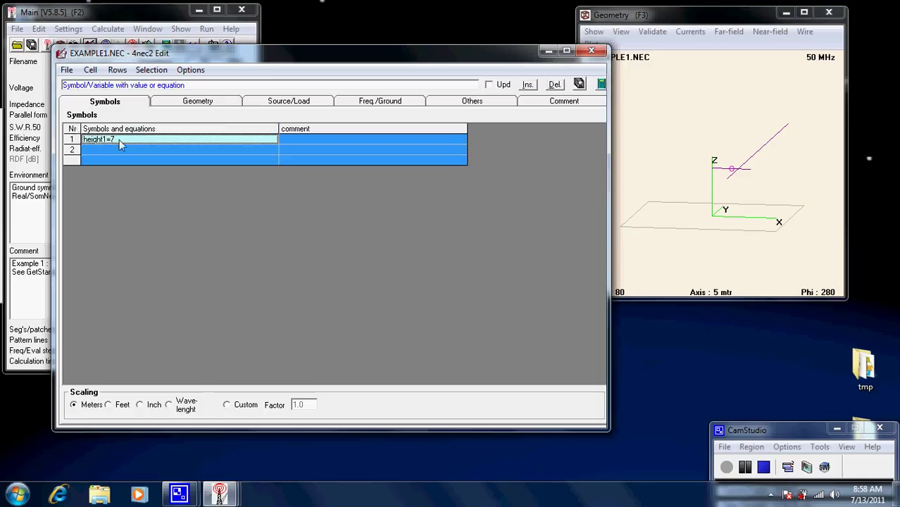
left_click(123, 141)
type("6")
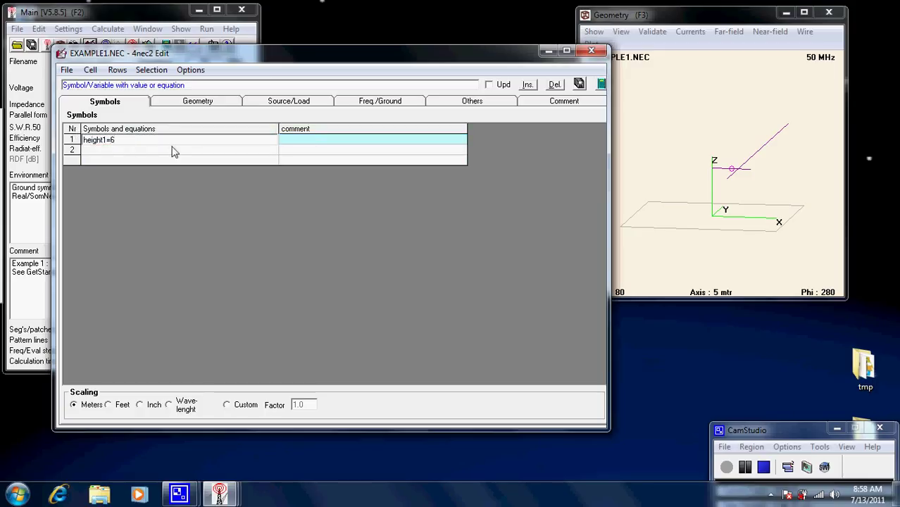
key("Return")
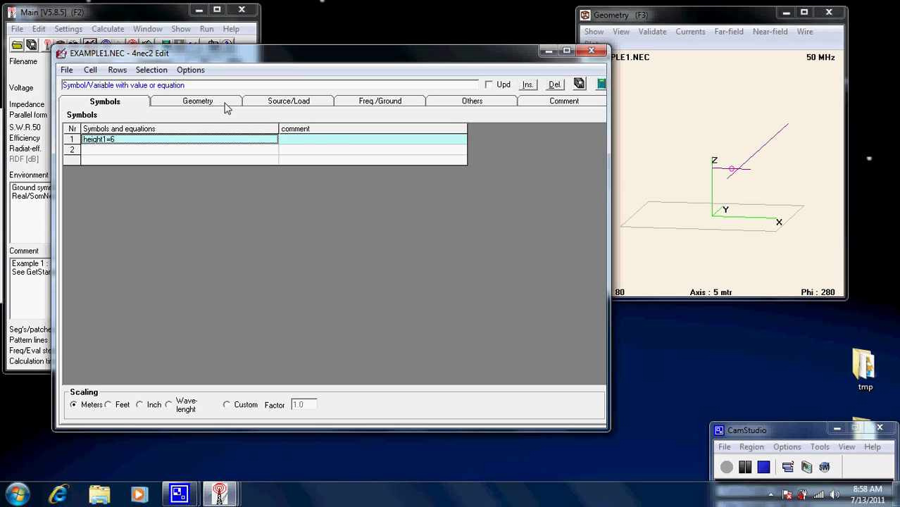
Set wire 1's Z2 end height to height1 in the Geometry table.
left_click(226, 106)
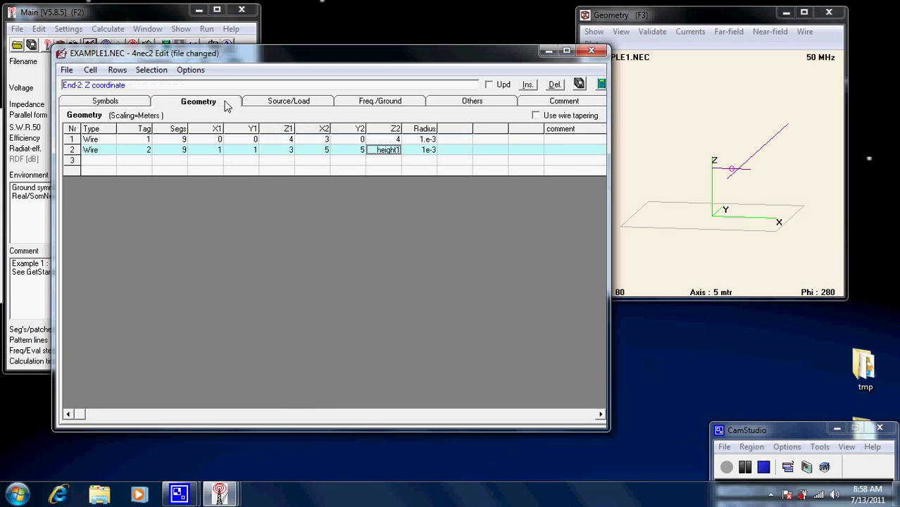
left_click(397, 140)
double_click(397, 141)
type("height1")
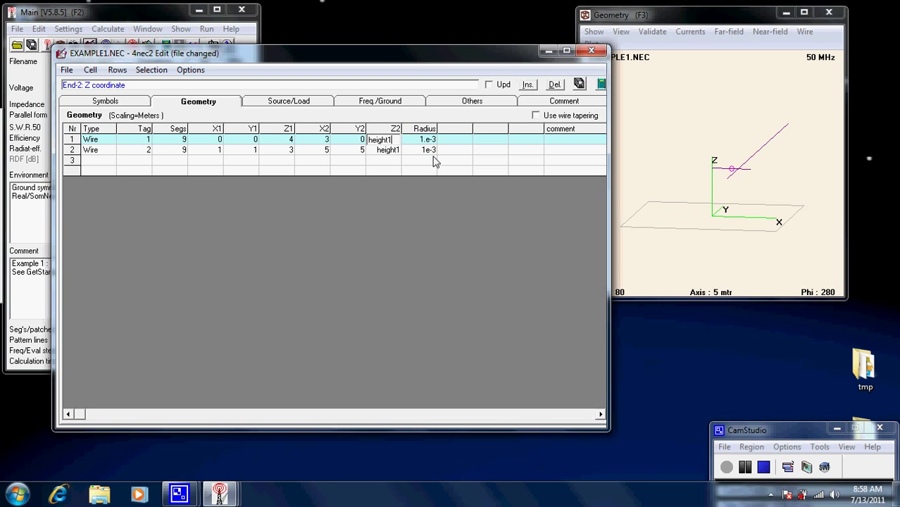
key("Return")
Save the model and recompute the far-field pattern, giving 6.79 dBi maximum gain.
left_click(580, 85)
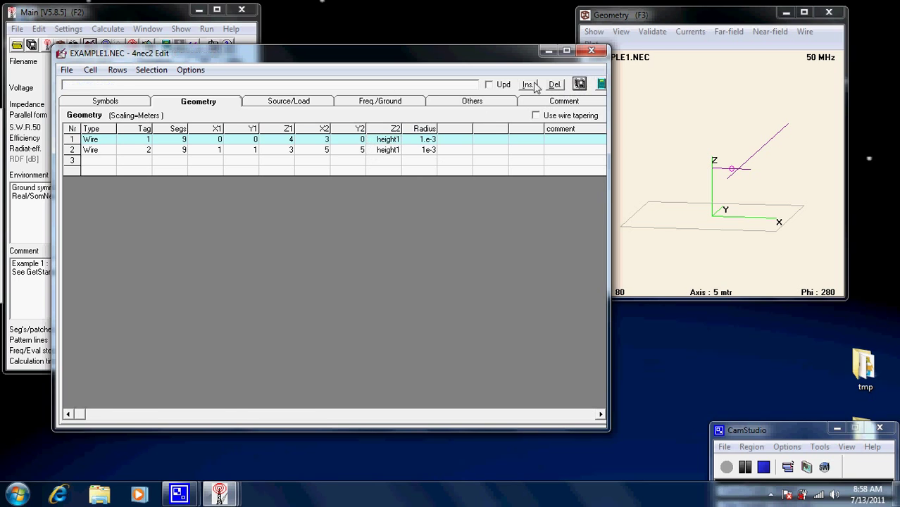
left_click(130, 101)
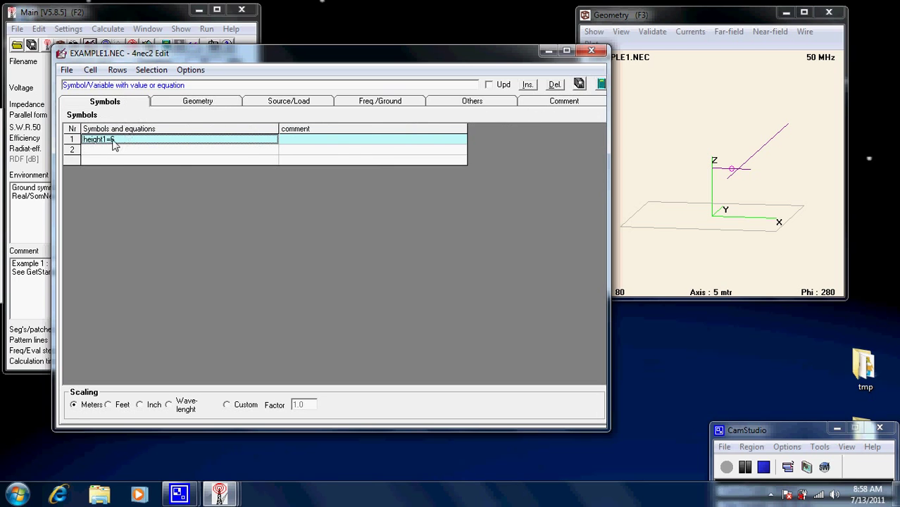
left_click(229, 105)
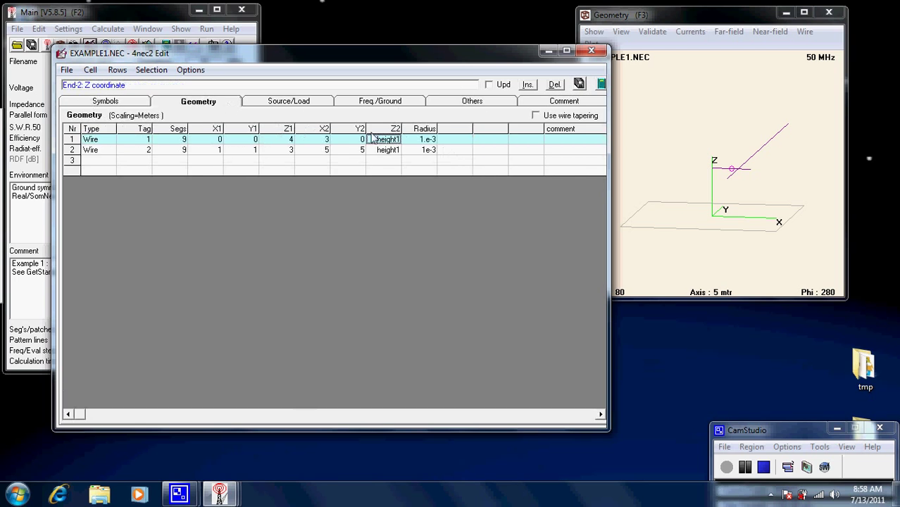
left_click(579, 85)
left_click(310, 352)
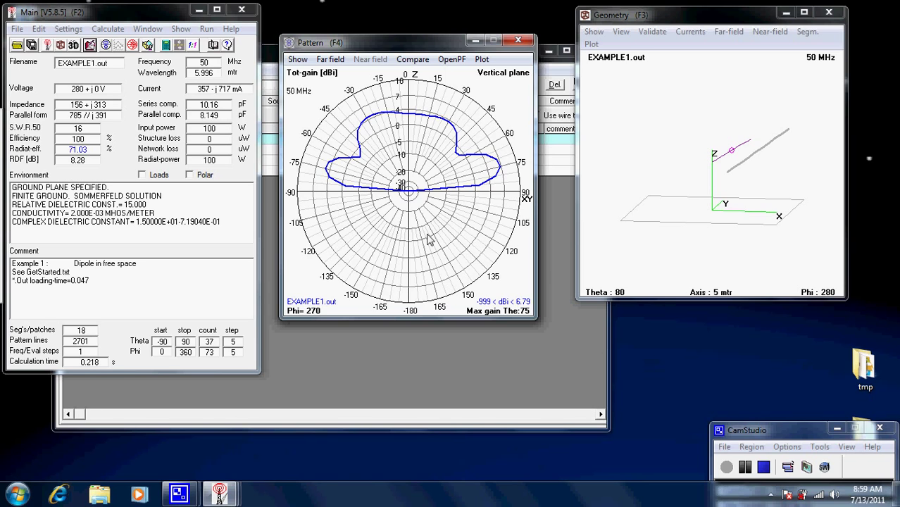
Bring back the EXAMPLE1.NEC editor, check its Symbols table, then close it.
left_click(521, 369)
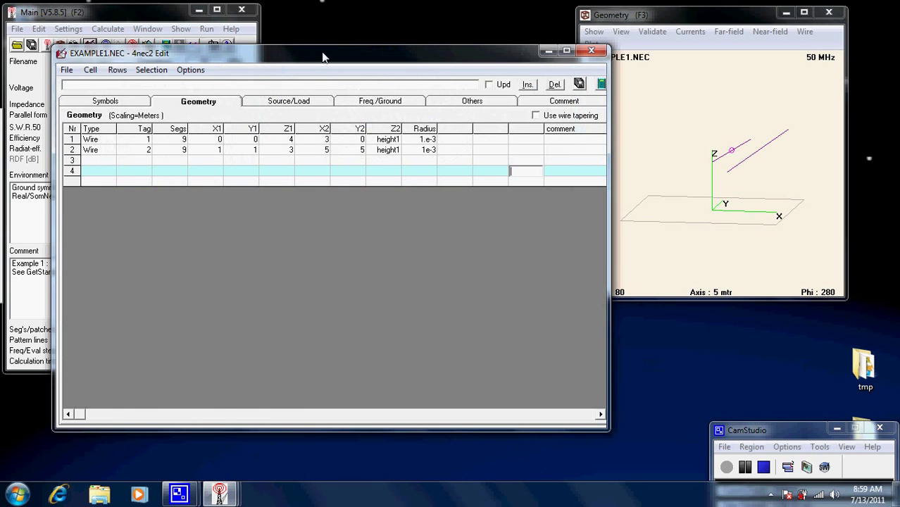
left_click(134, 105)
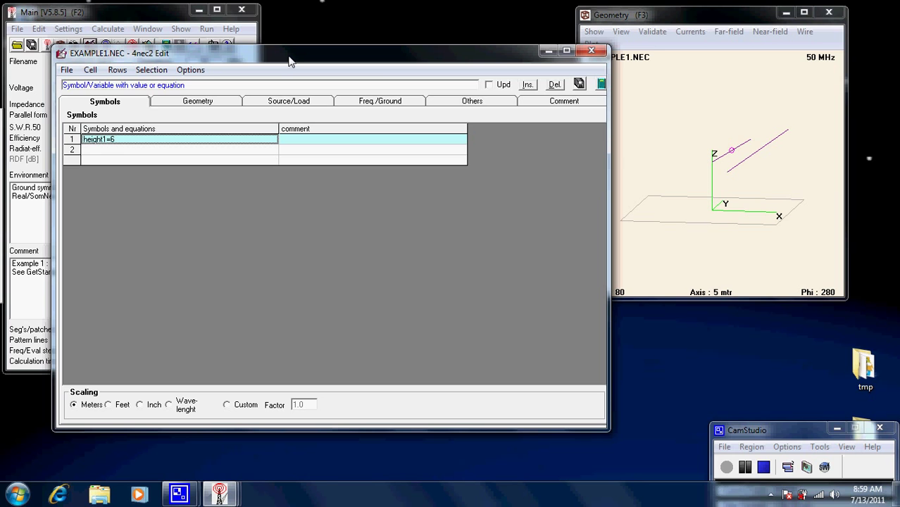
left_click(592, 53)
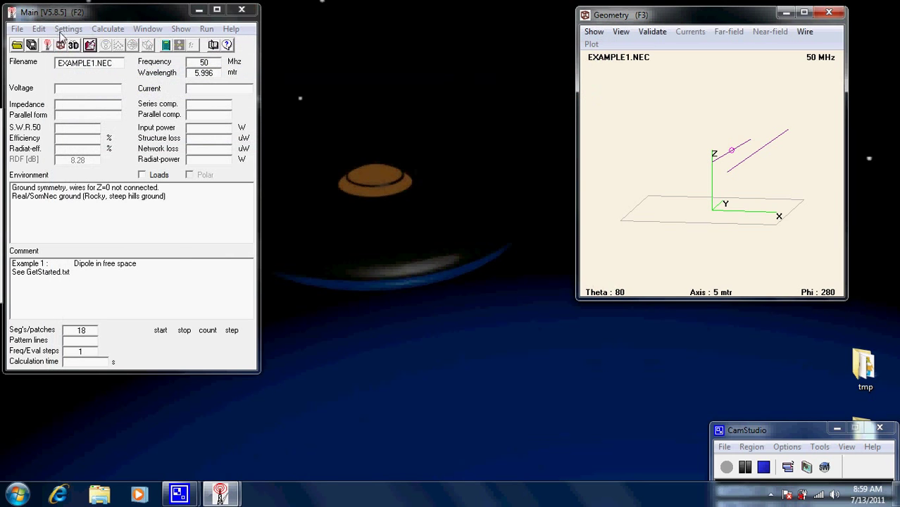
Make Geometry Edit the editor and start a fresh empty _new.NEC model there.
left_click(66, 29)
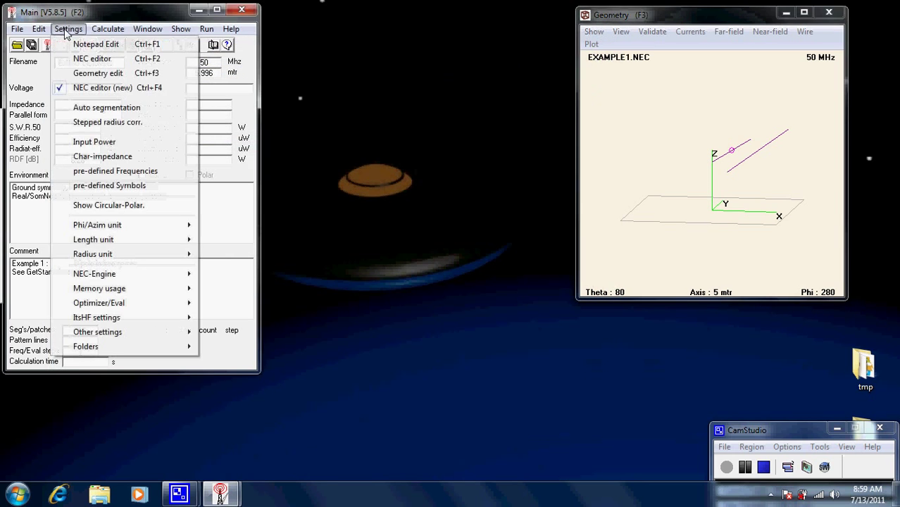
left_click(91, 76)
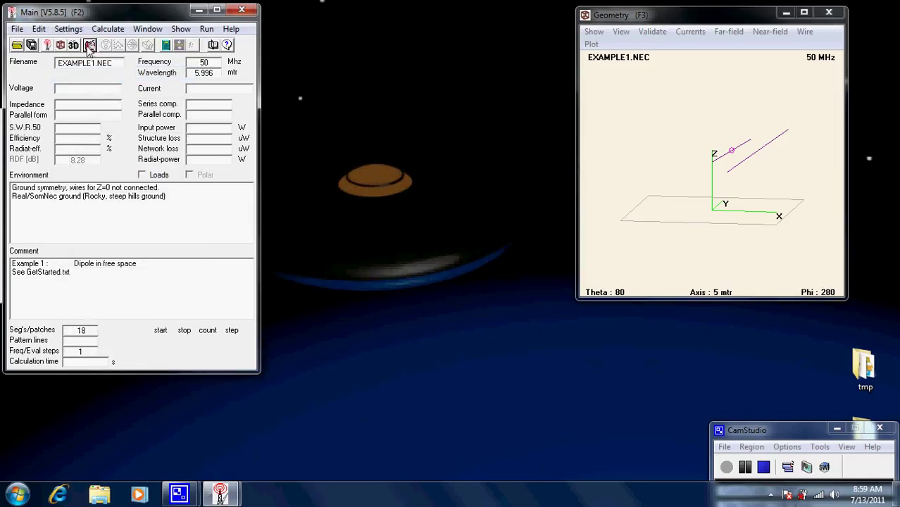
left_click(90, 46)
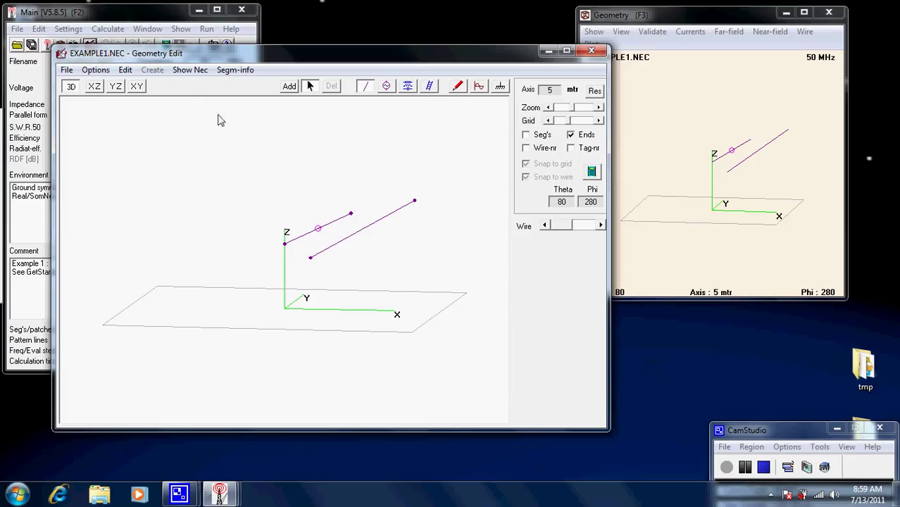
left_click(66, 70)
left_click(88, 84)
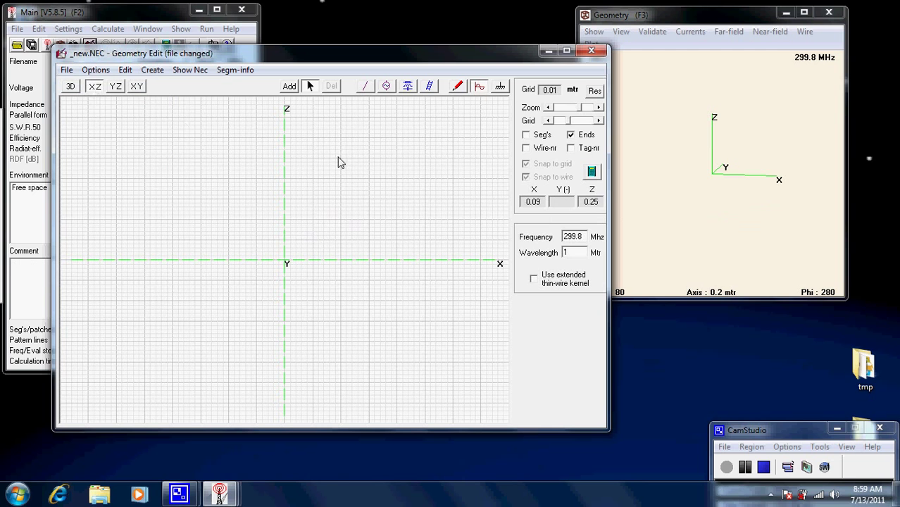
Save the empty model as firsttry.NEC via Save As.
left_click(67, 71)
left_click(92, 129)
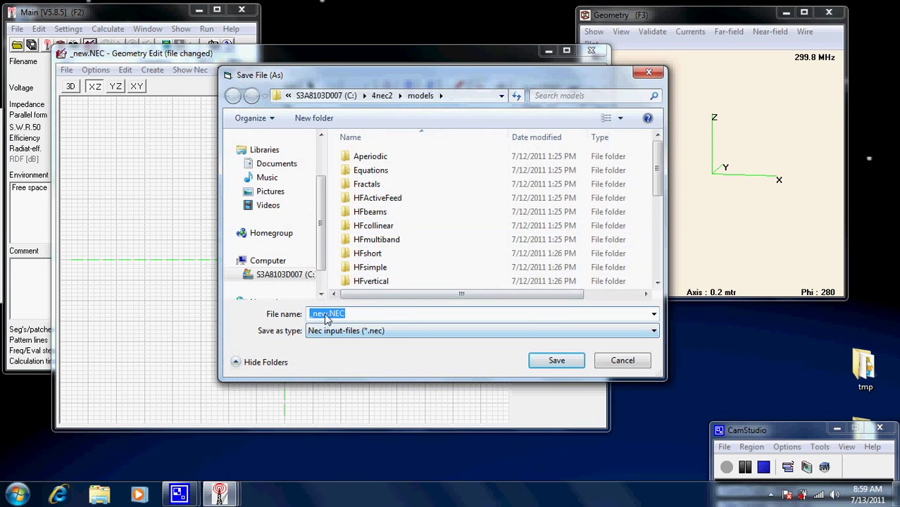
left_click(329, 314)
key("BackSpace")
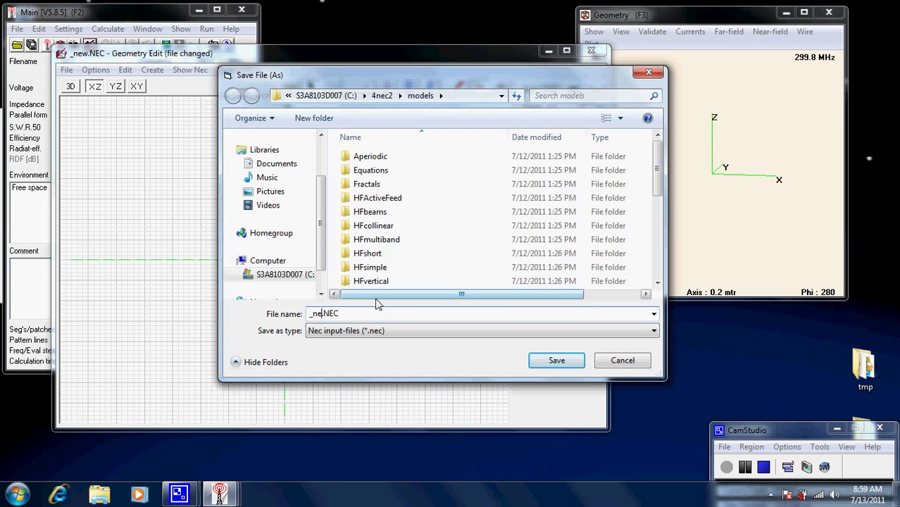
key("BackSpace")
key("BackSpace")
key("BackSpace")
type("firsttry")
key("Return")
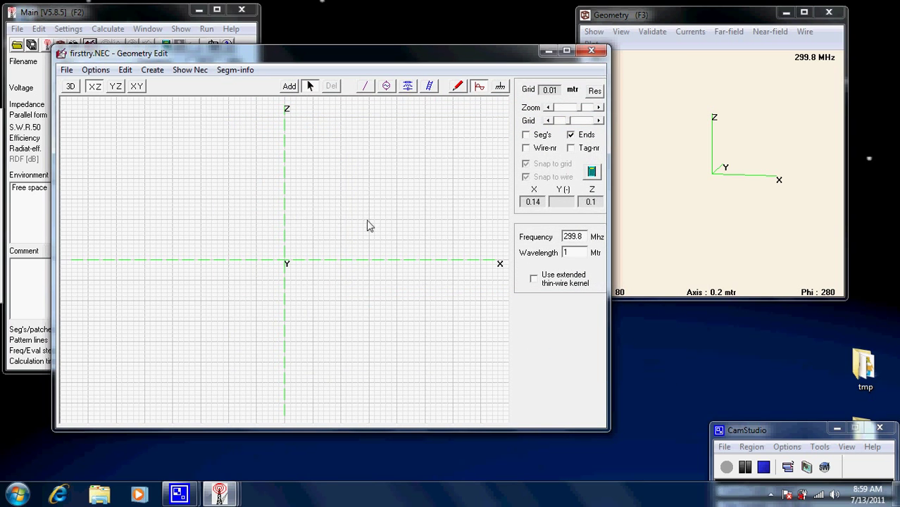
left_click(290, 86)
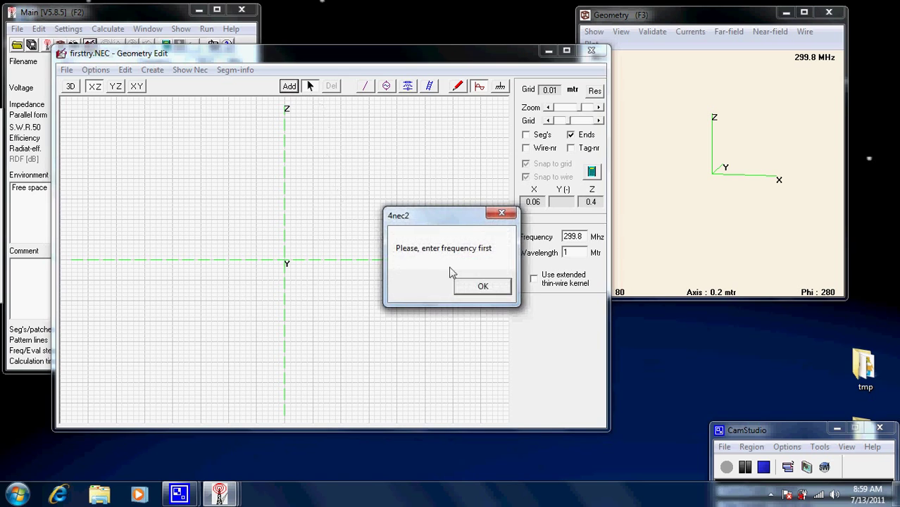
left_click(482, 285)
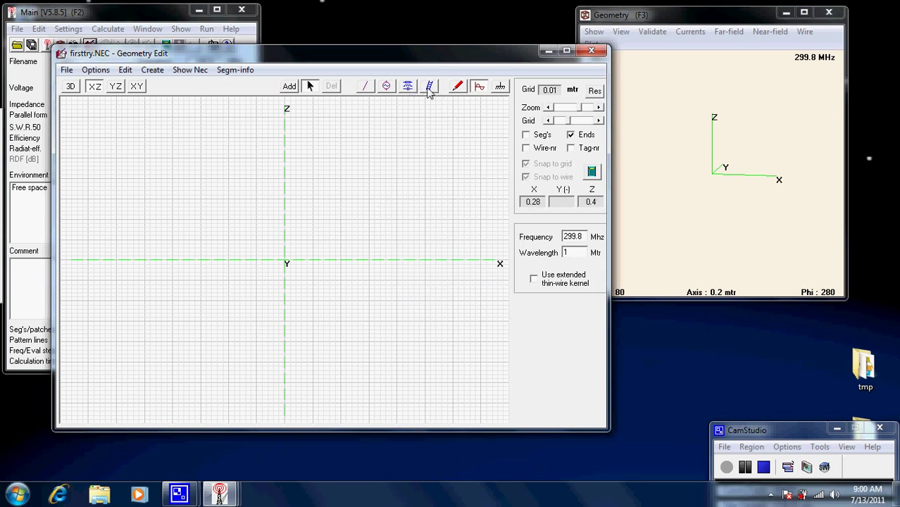